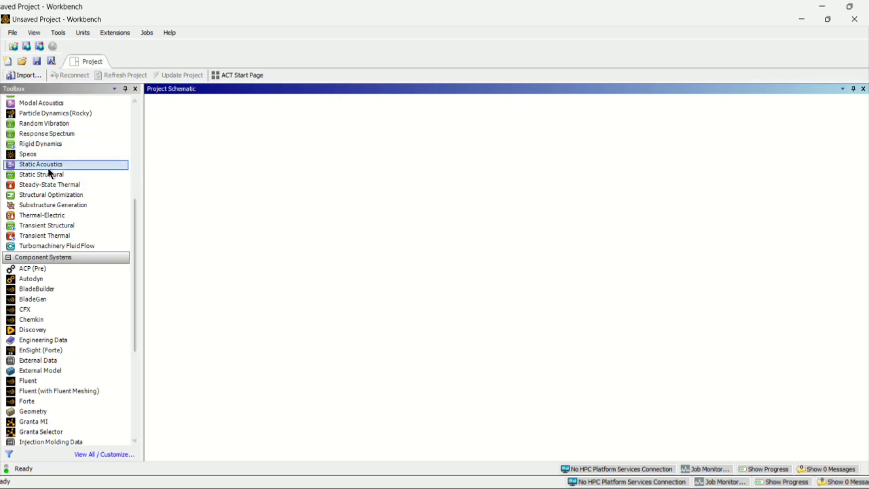
# Add a standalone Geometry component system to the empty project schematic.
pyautogui.scroll(-2, 91, 156)
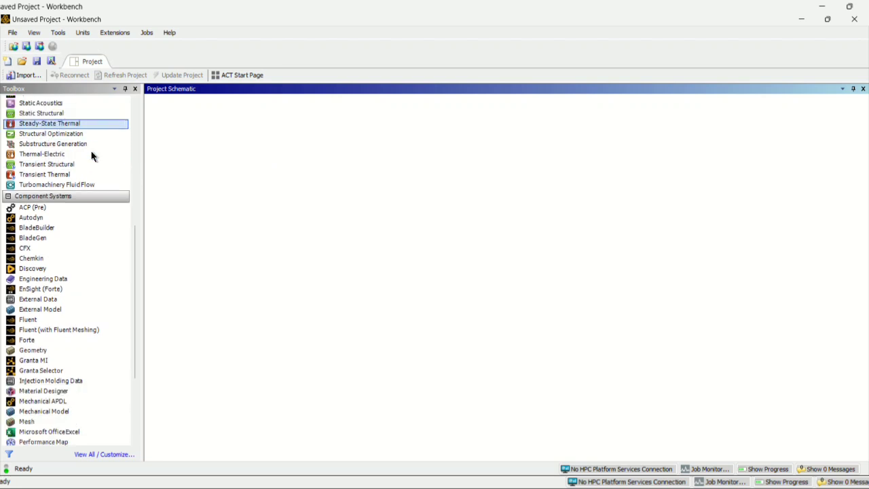
pyautogui.scroll(-3, 93, 156)
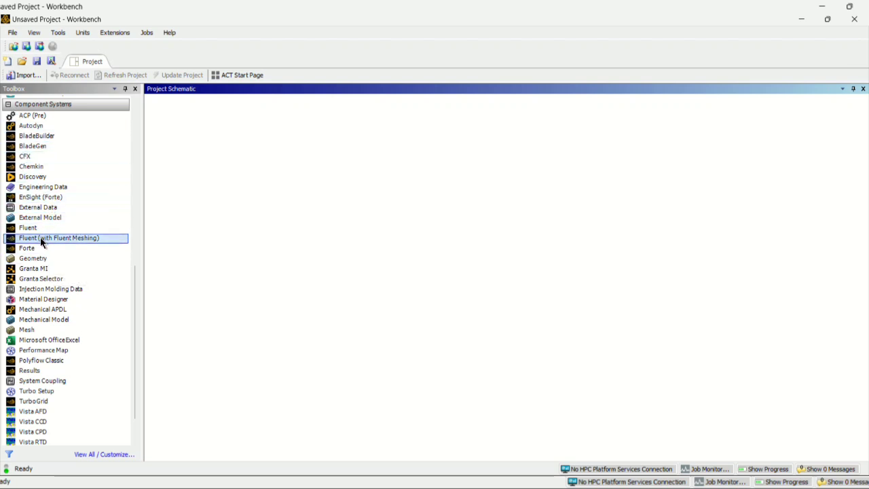
pyautogui.doubleClick(46, 258)
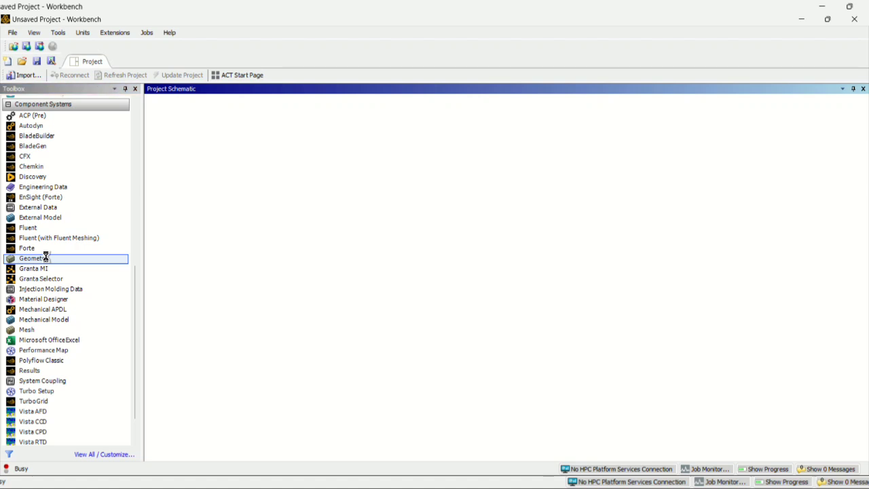
pyautogui.click(179, 231)
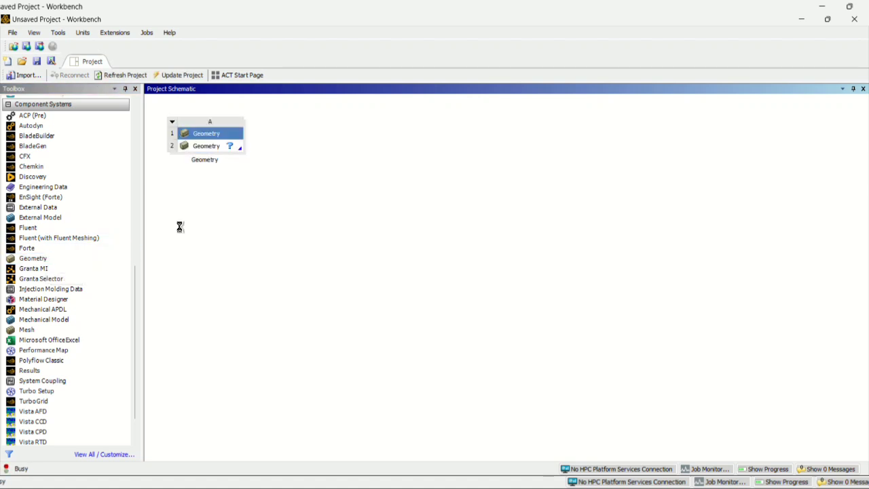
# Open the system's Geometry cell as a new DesignModeler geometry and allow its network access through the firewall.
pyautogui.click(206, 146)
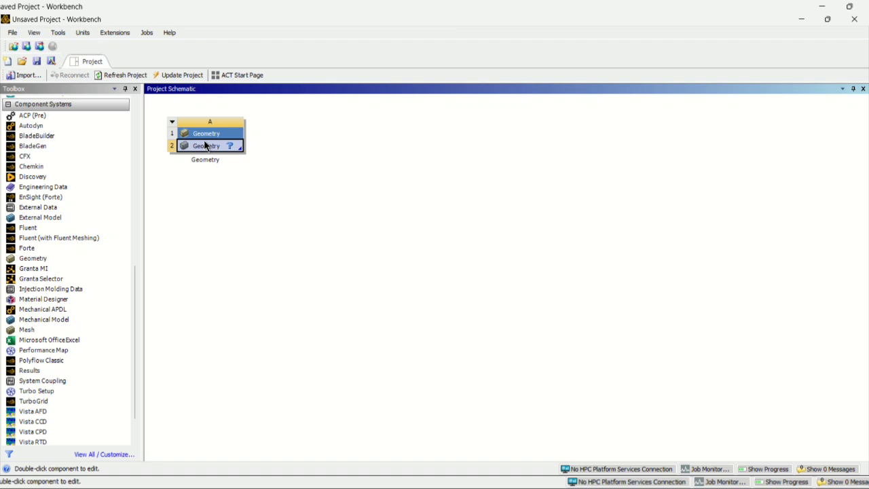
pyautogui.rightClick(206, 146)
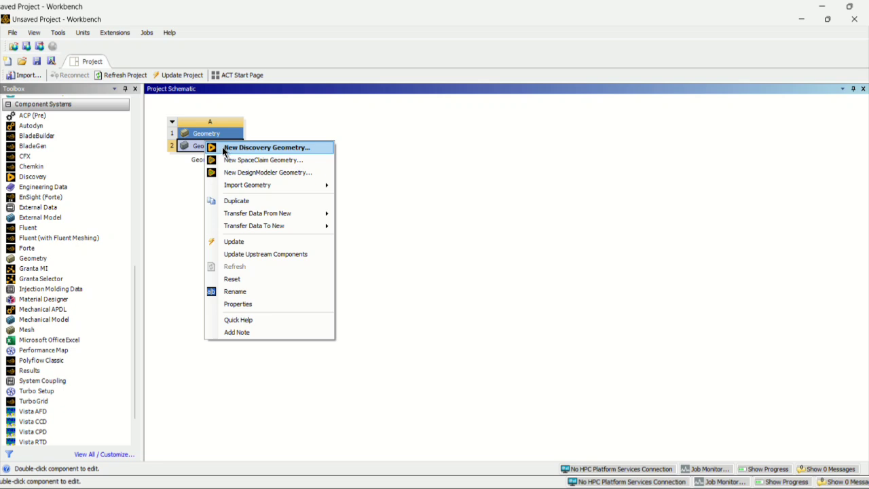
pyautogui.click(241, 178)
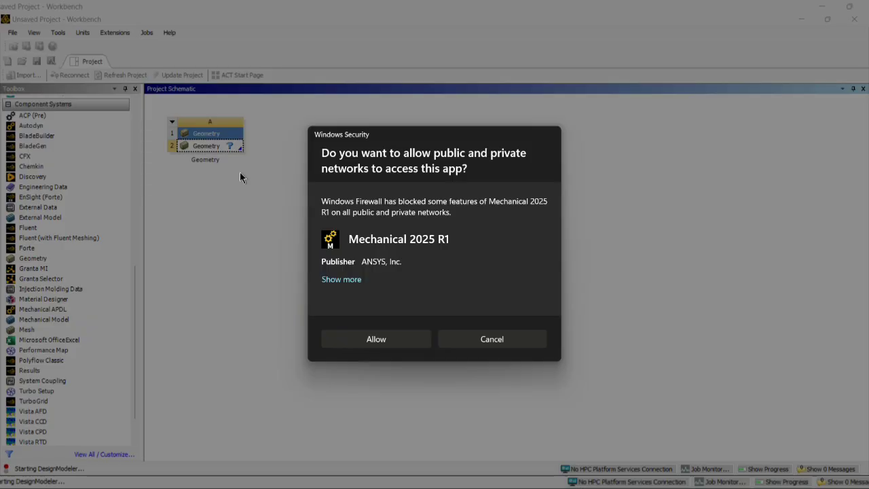
pyautogui.click(400, 344)
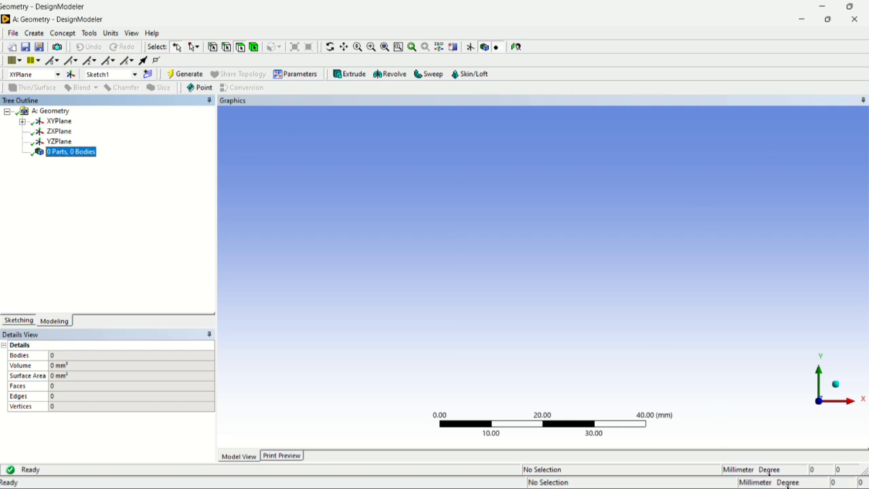
pyautogui.click(112, 33)
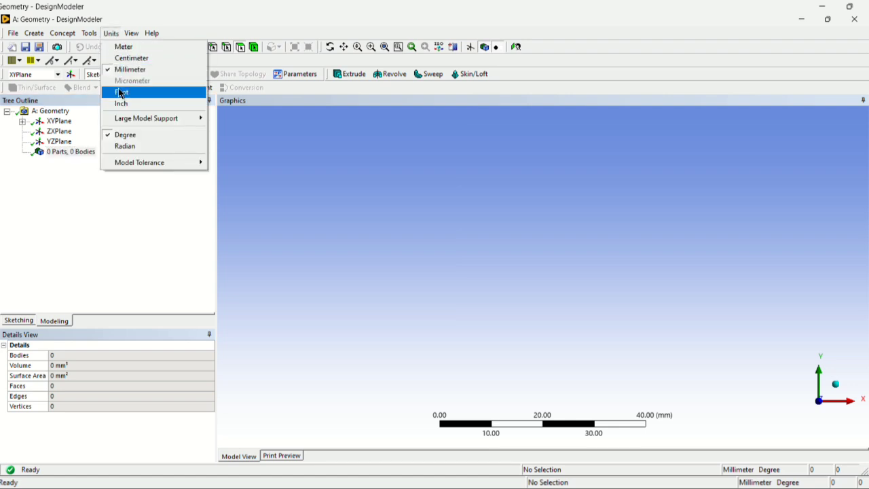
pyautogui.click(169, 203)
# Sketch a vertical line about 4 mm long on the XYPlane, above and to the right of the origin.
pyautogui.click(53, 122)
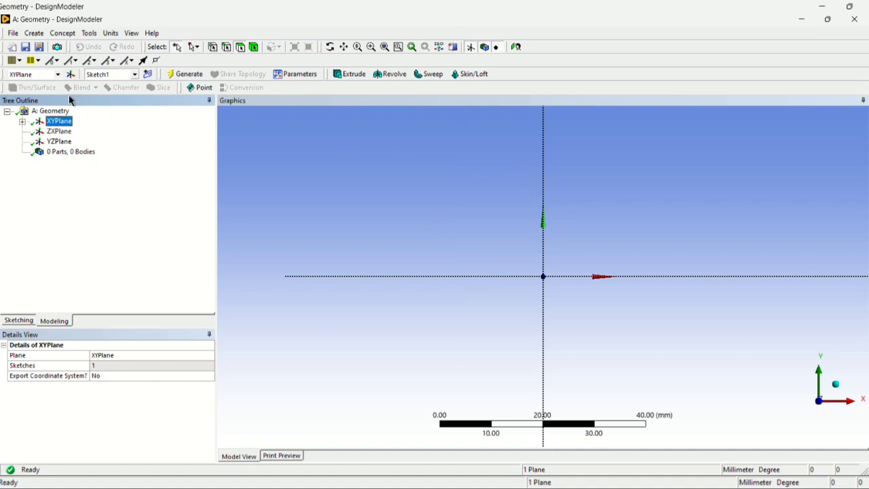
pyautogui.scroll(-5, 590, 219)
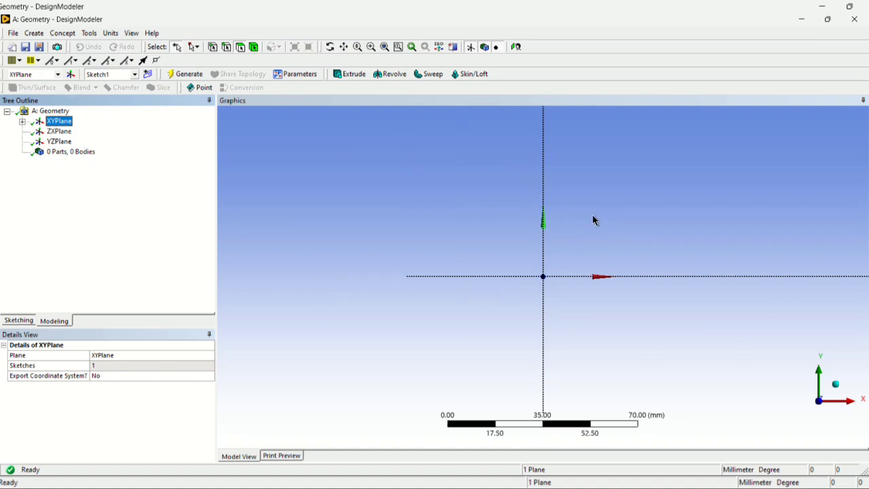
pyautogui.scroll(8, 593, 216)
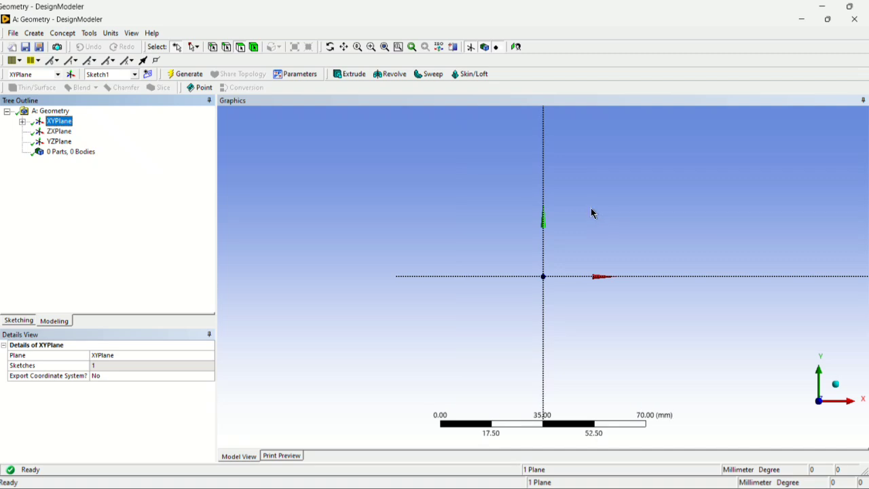
pyautogui.scroll(2, 588, 209)
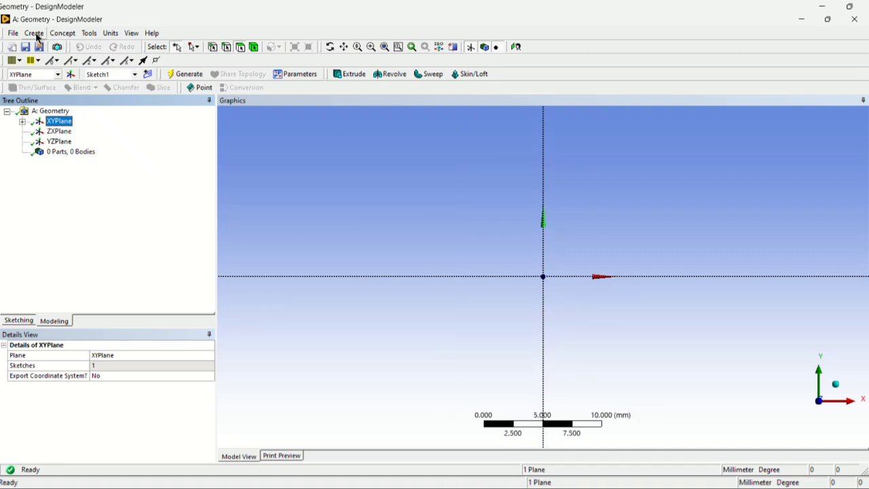
pyautogui.click(52, 322)
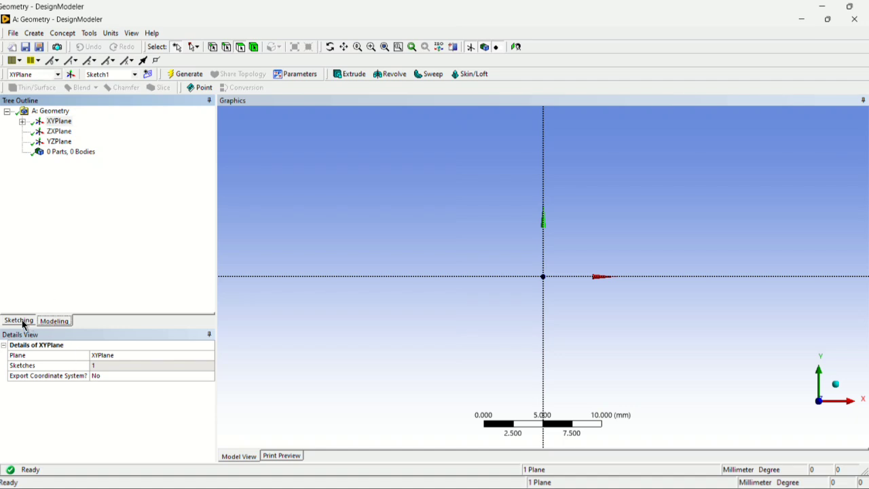
pyautogui.click(19, 321)
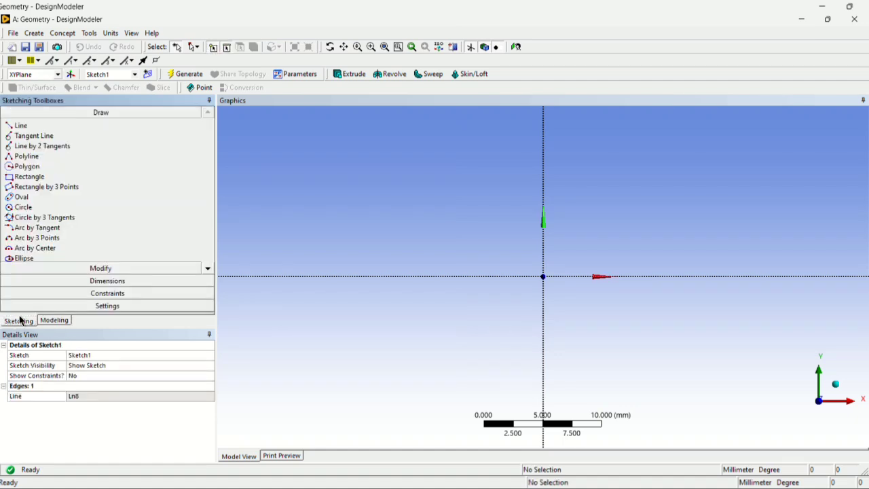
pyautogui.click(44, 129)
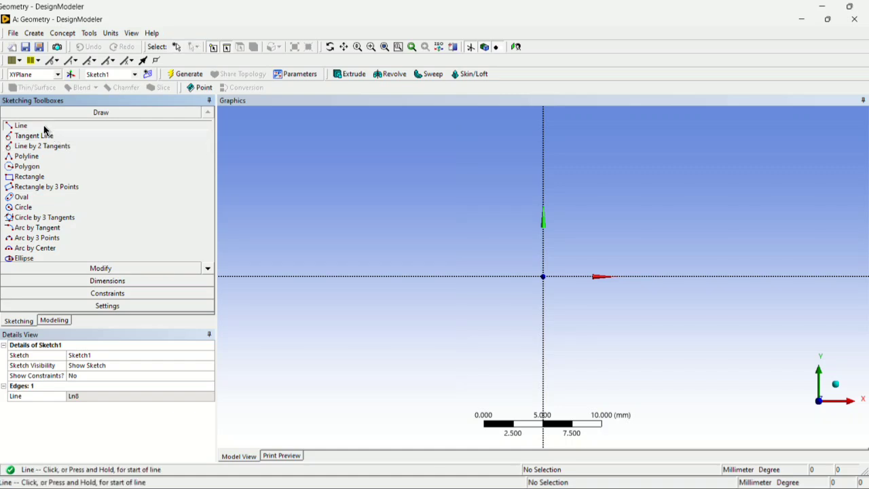
pyautogui.click(589, 185)
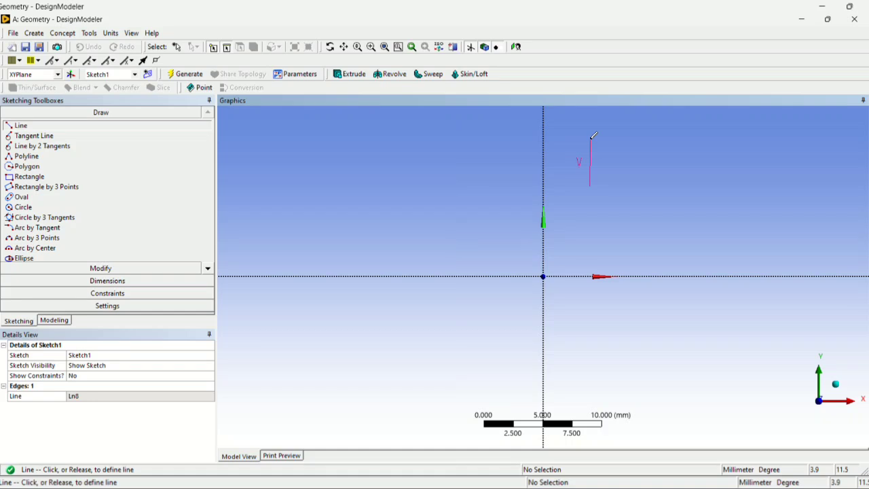
pyautogui.click(590, 139)
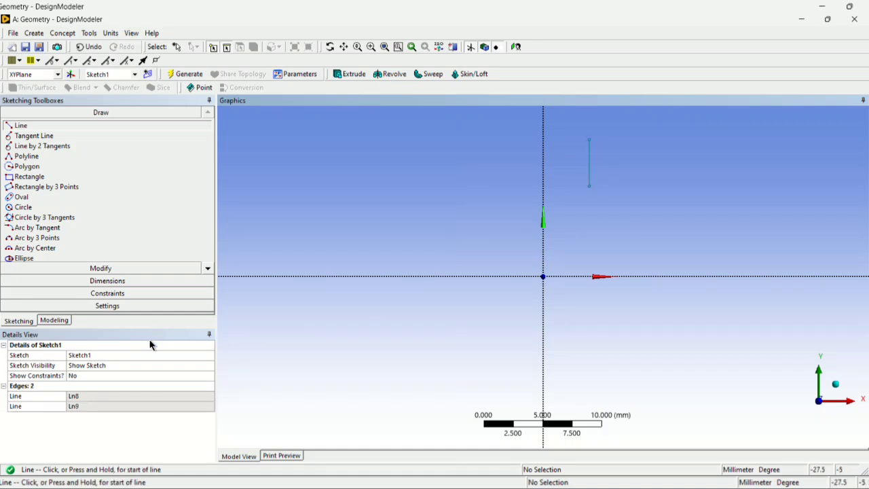
# Dimension the vertical line and set its length to 20 mm.
pyautogui.click(93, 283)
pyautogui.click(591, 163)
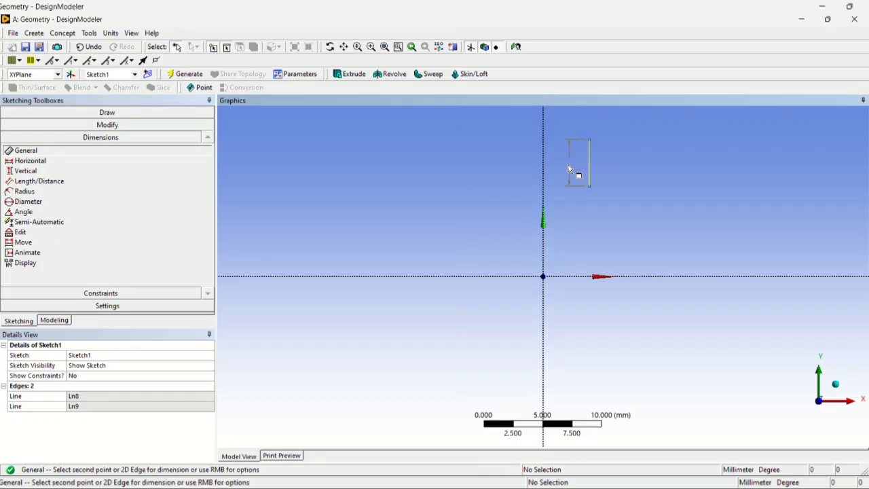
pyautogui.click(568, 171)
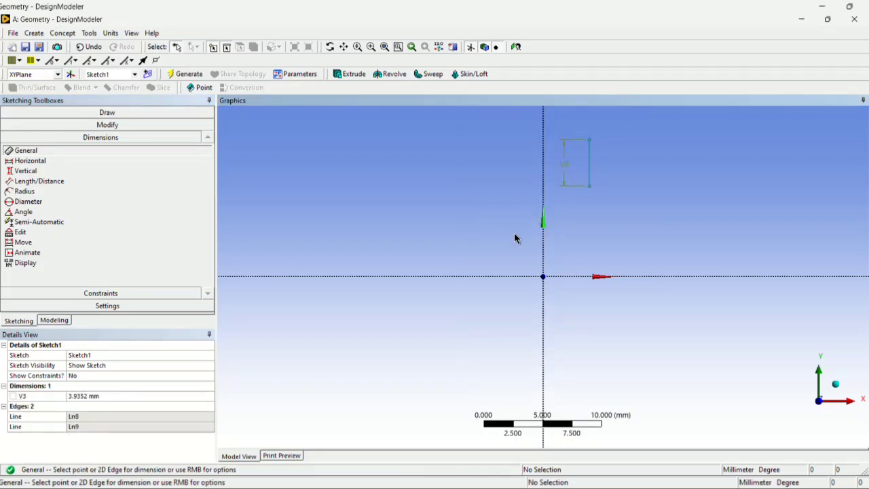
pyautogui.click(112, 395)
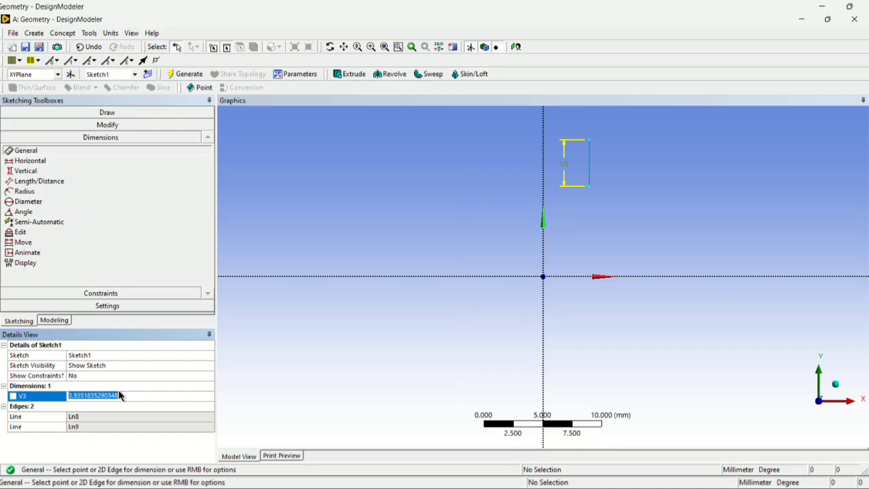
pyautogui.write('20')
pyautogui.press('Return')
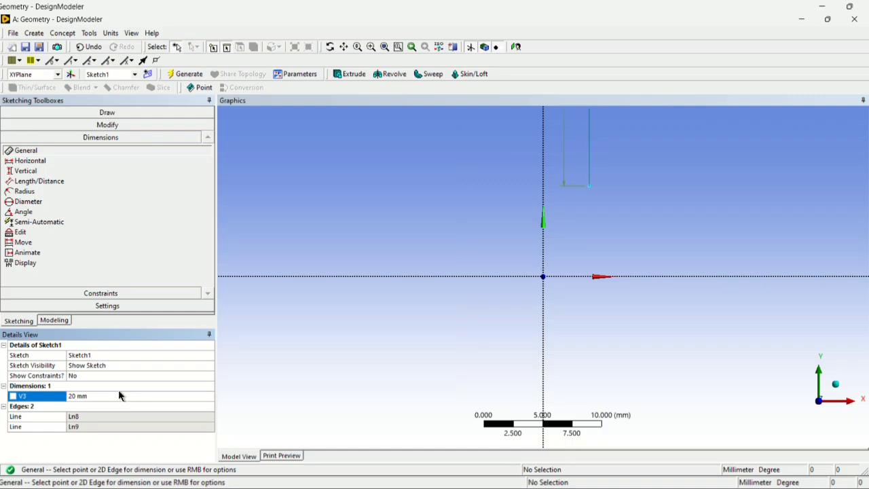
pyautogui.scroll(-4, 671, 245)
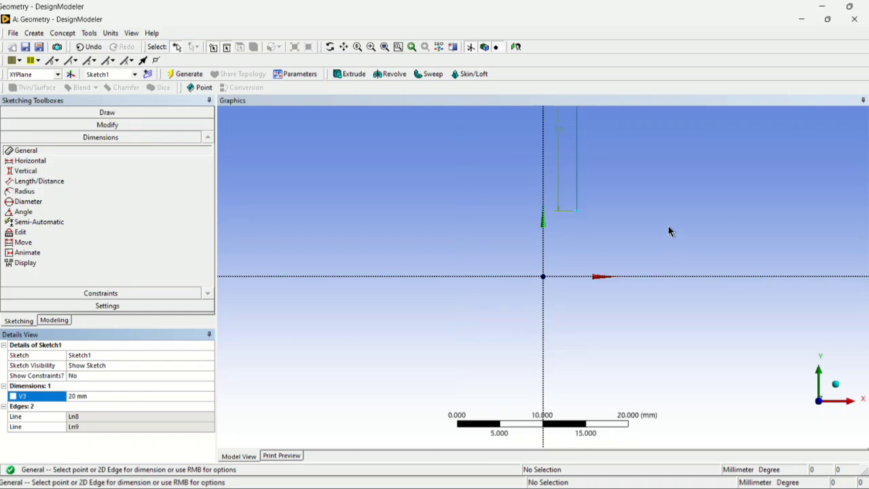
pyautogui.scroll(-3, 642, 189)
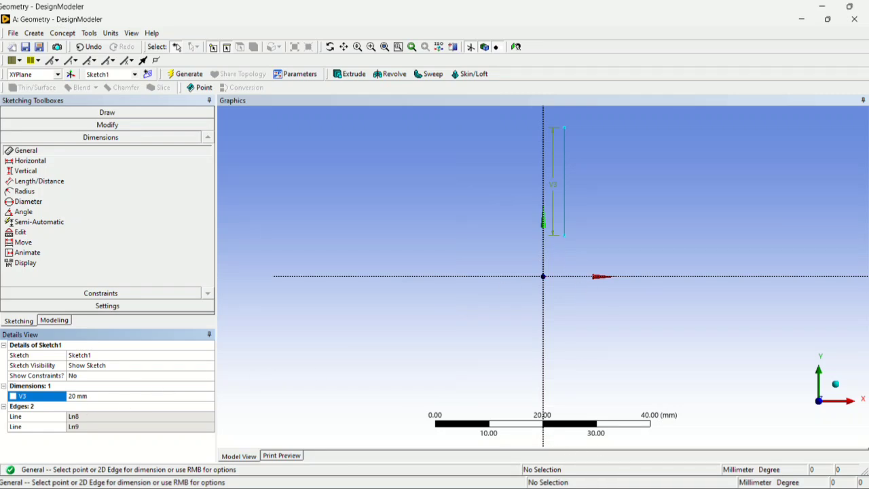
# Sketch a horizontal line about 51 mm long, running right from the upper endpoint of the vertical line.
pyautogui.click(590, 486)
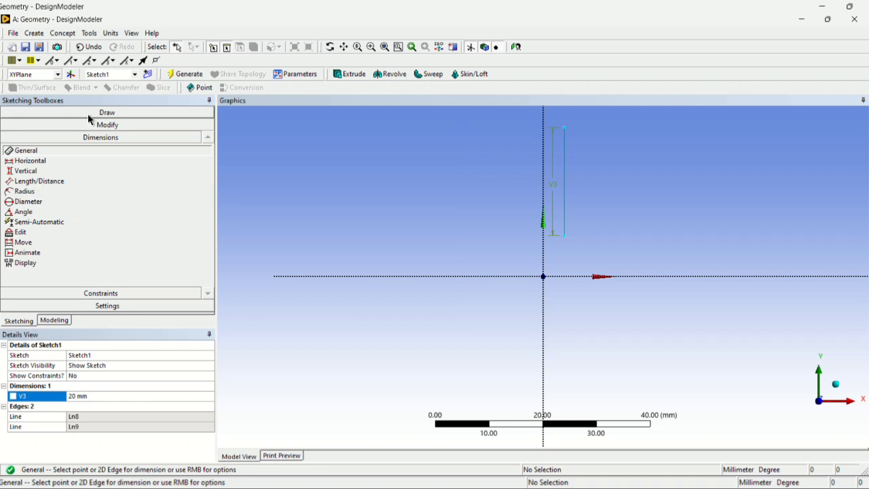
pyautogui.click(54, 113)
pyautogui.click(31, 126)
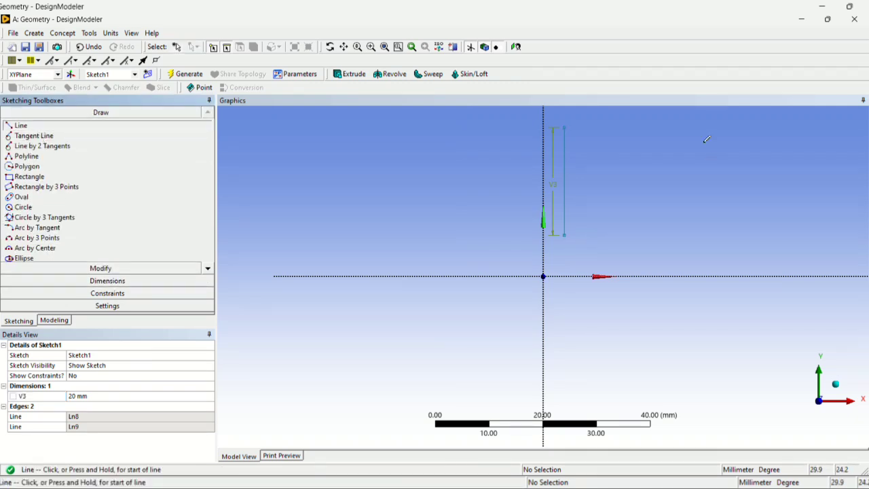
pyautogui.click(566, 126)
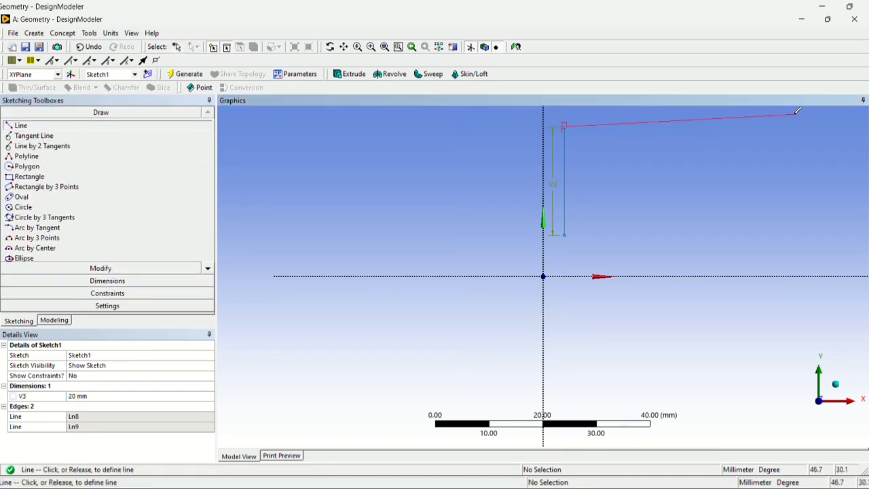
pyautogui.click(842, 127)
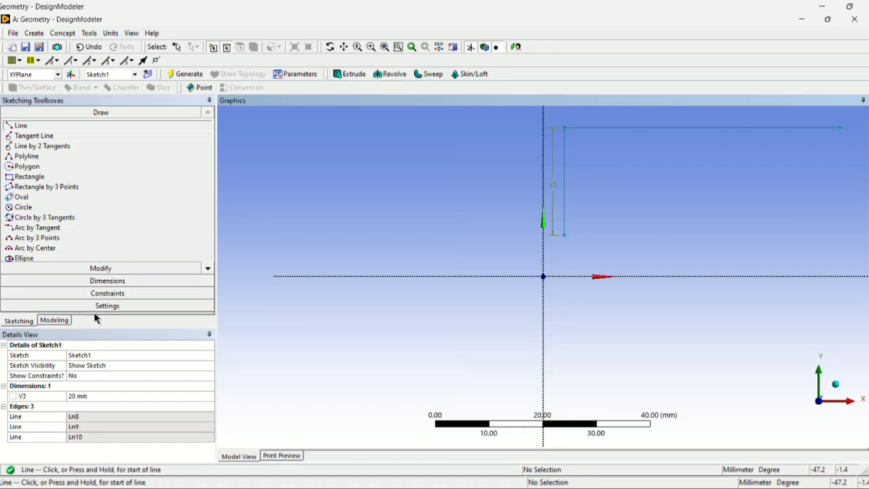
# Dimension the horizontal line and set its length to 100 mm.
pyautogui.click(108, 281)
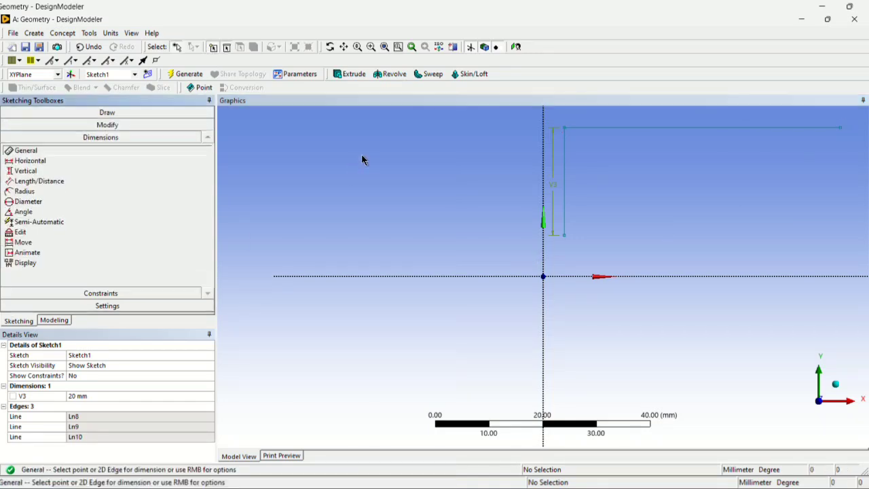
pyautogui.click(641, 127)
pyautogui.click(683, 118)
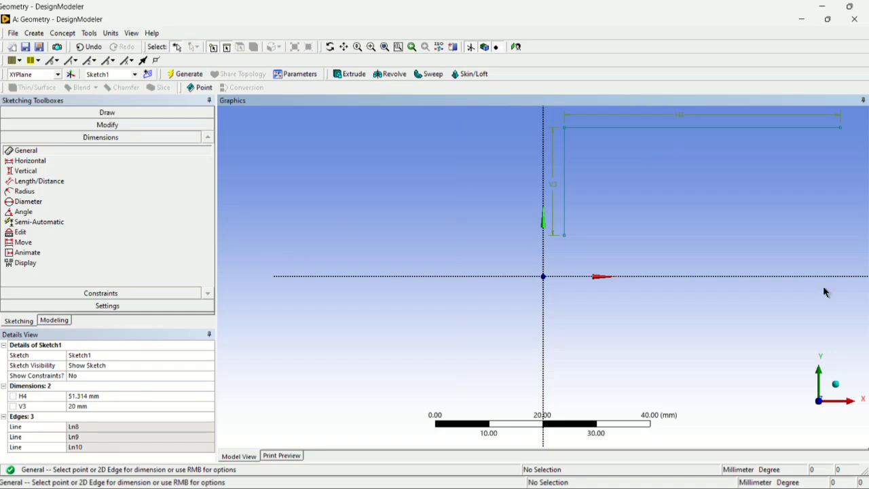
pyautogui.click(106, 396)
pyautogui.click(107, 396)
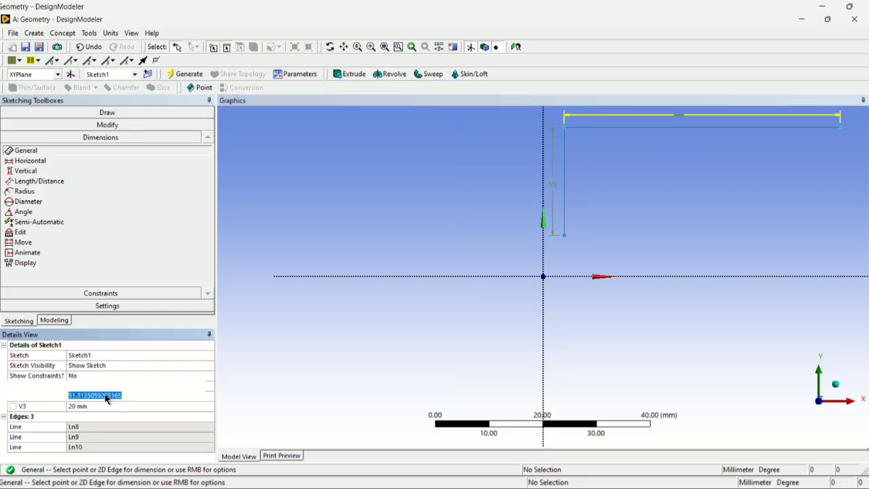
pyautogui.write('100')
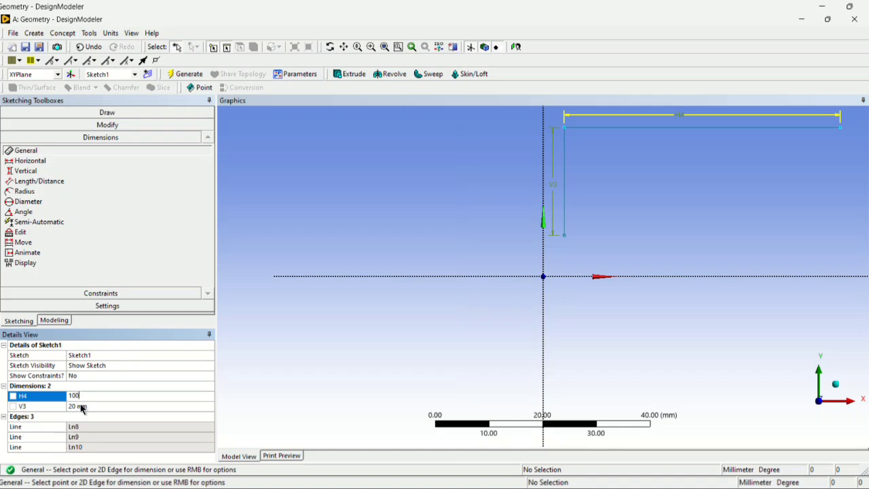
pyautogui.press('Return')
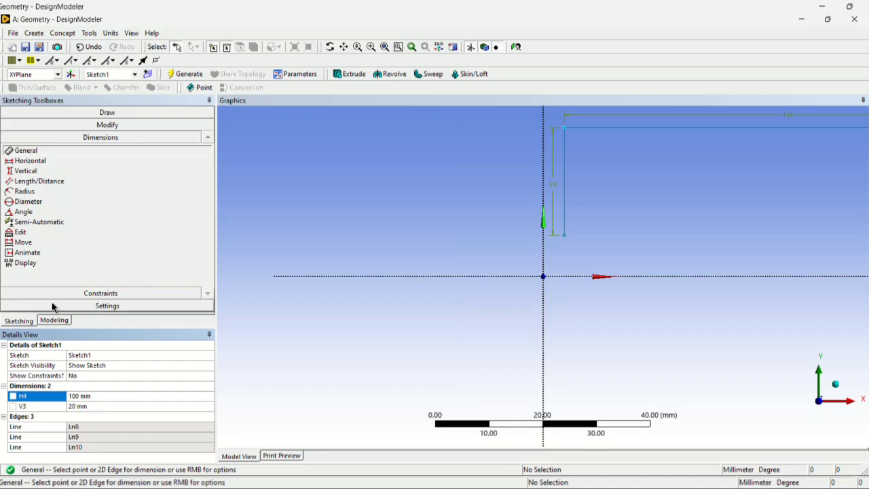
pyautogui.scroll(-4, 754, 176)
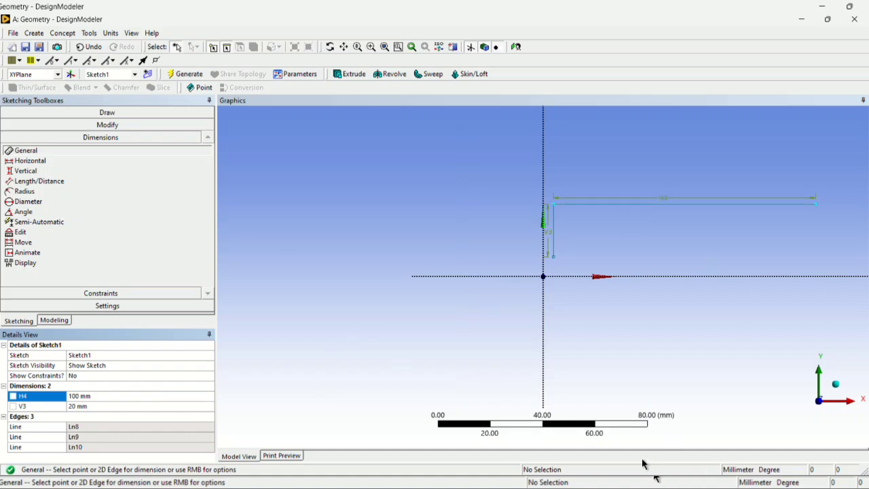
# Switch to the Word document and examine the CFD DESIGN-1 reference drawing for the profile's dimensions.
pyautogui.moveTo(536, 485)
pyautogui.click(535, 435)
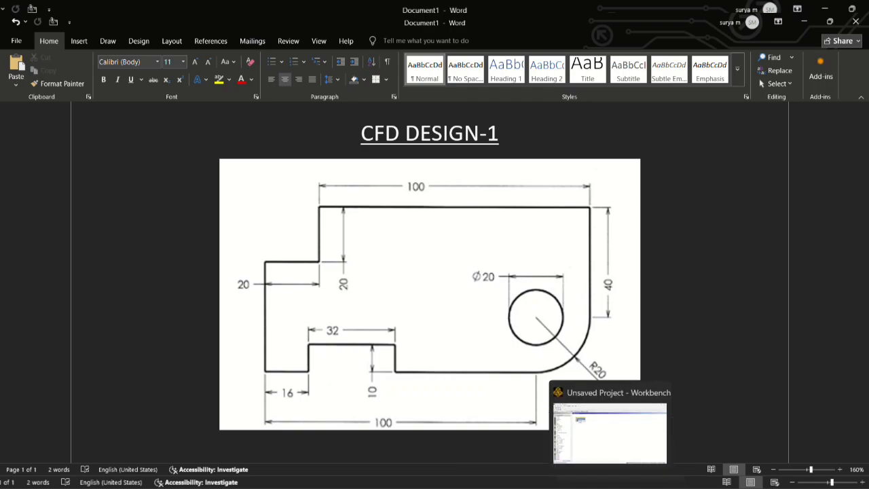
# Switch back to DesignModeler and sketch a vertical line about 26 mm long, running down from the right endpoint of the 100 mm line.
pyautogui.click(634, 488)
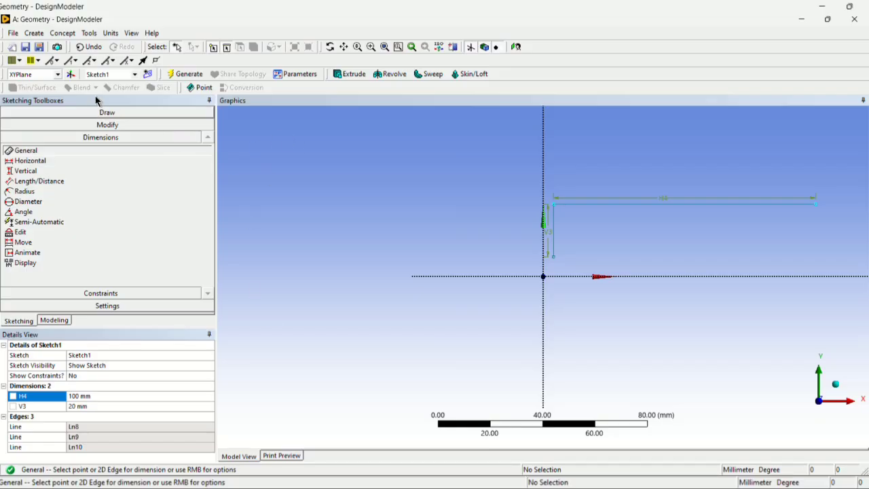
pyautogui.click(113, 113)
pyautogui.click(46, 127)
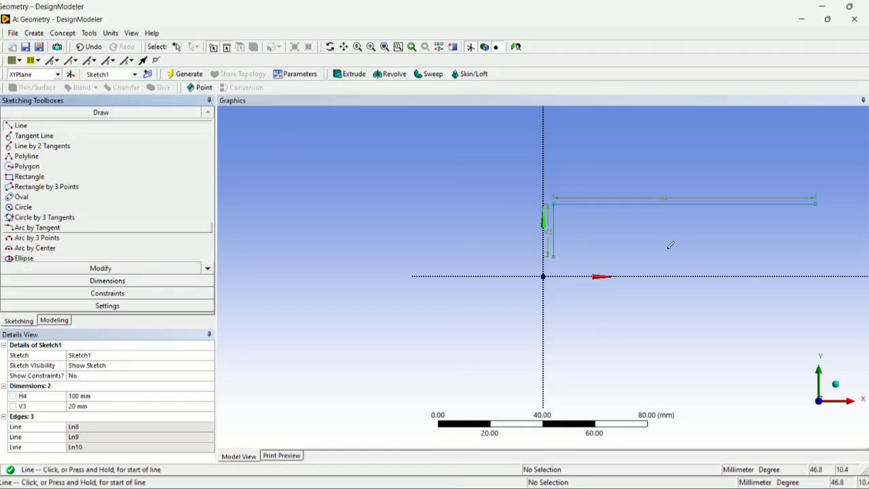
pyautogui.click(816, 201)
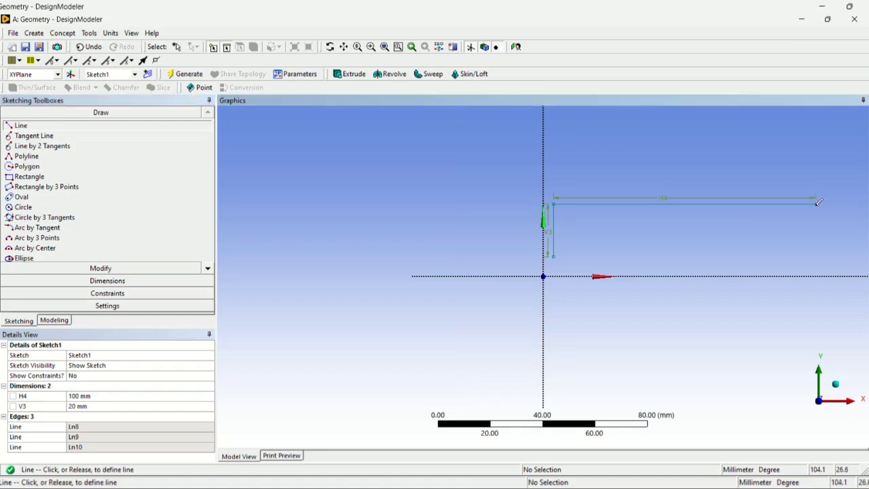
pyautogui.click(817, 270)
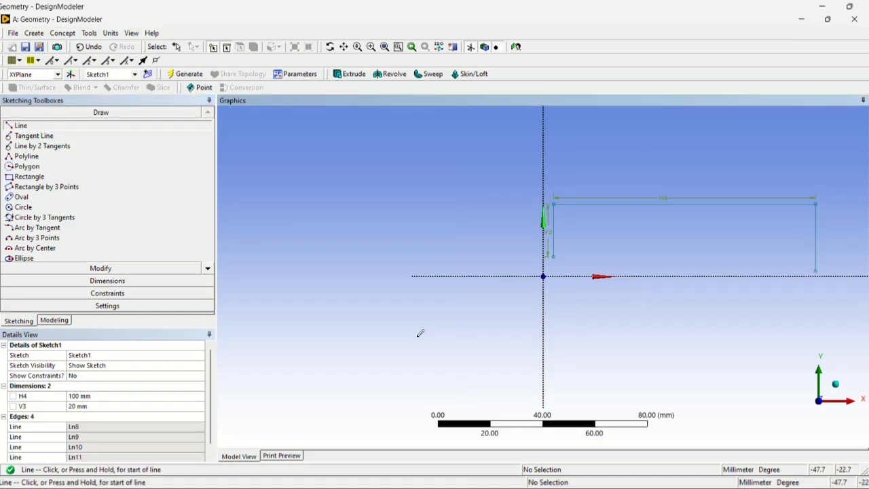
# Dimension the right vertical line and set its length to 40 mm.
pyautogui.click(111, 280)
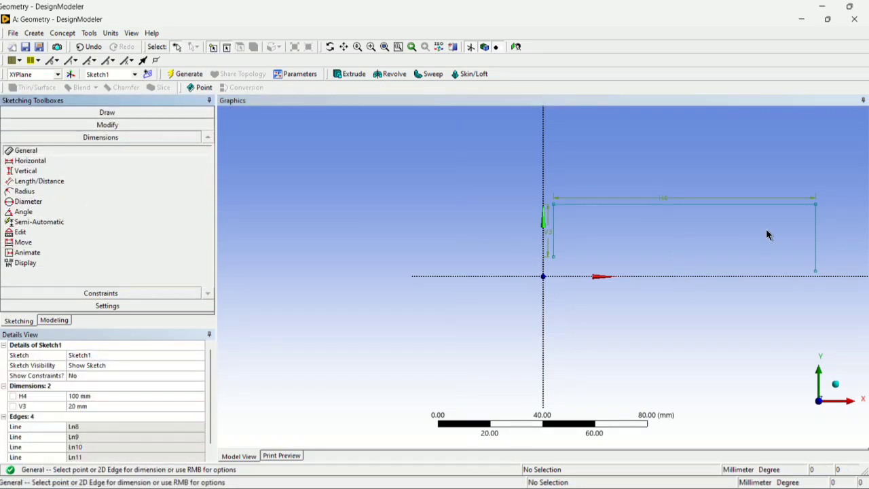
pyautogui.click(818, 244)
pyautogui.click(847, 236)
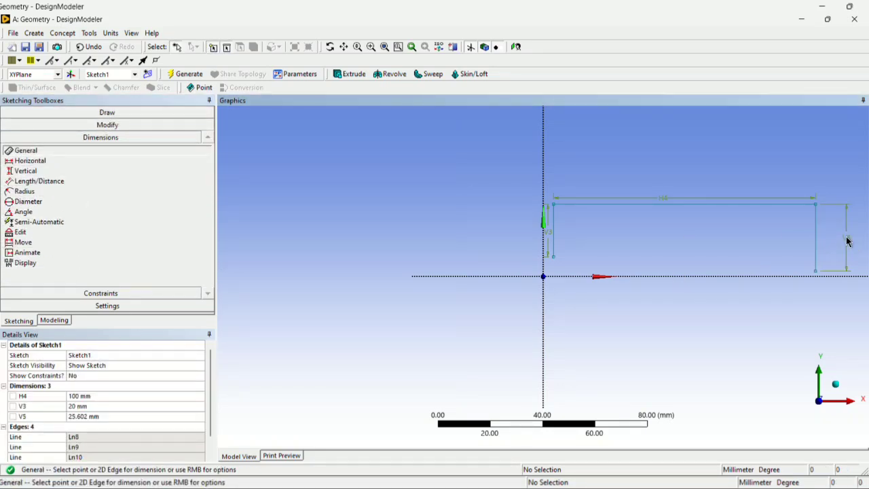
pyautogui.scroll(-1, 117, 375)
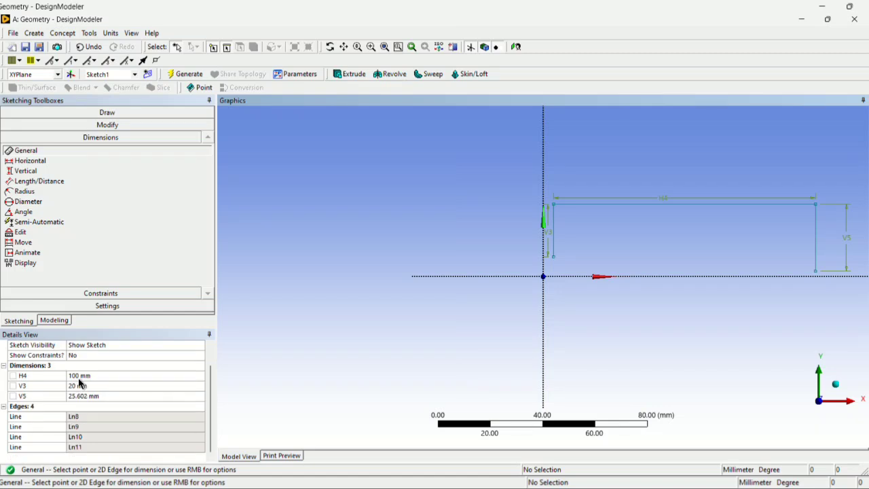
pyautogui.click(105, 397)
pyautogui.write('4')
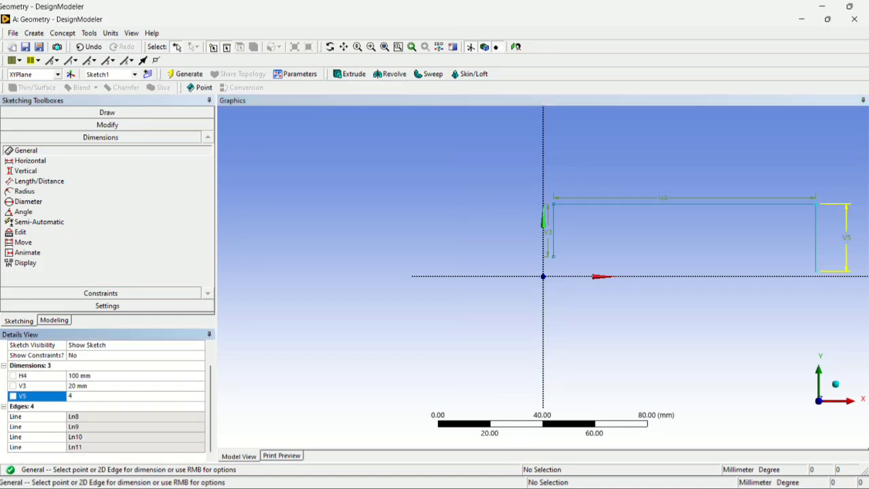
pyautogui.write('0')
pyautogui.press('Return')
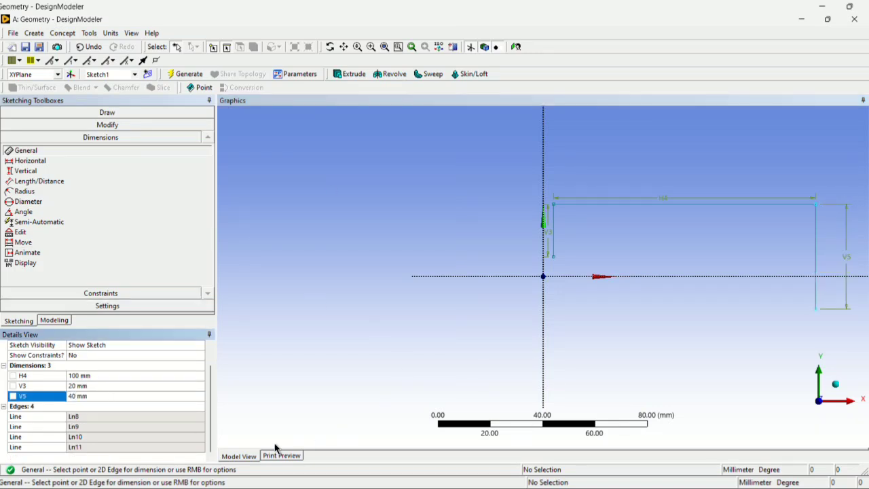
# Check the hole centre in the Word reference drawing and sketch a horizontal line about 30 mm long, leftward from the right vertical line's lower endpoint.
pyautogui.scroll(-2, 770, 334)
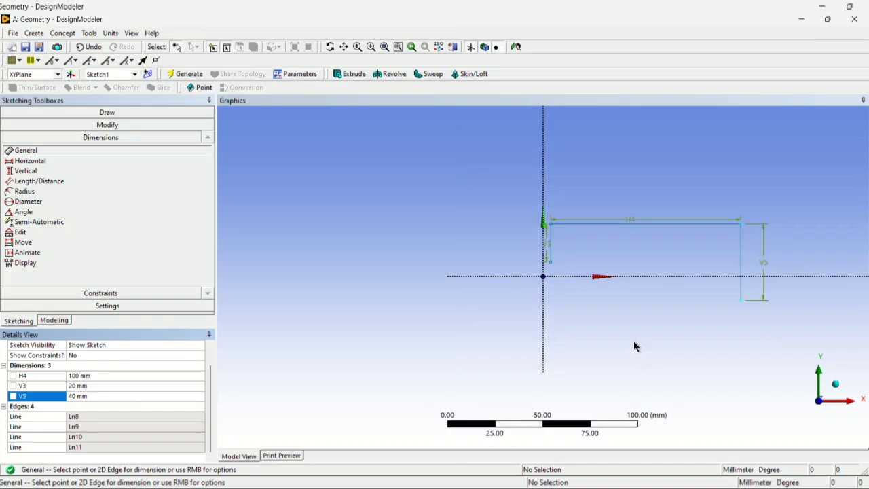
pyautogui.scroll(-1, 524, 297)
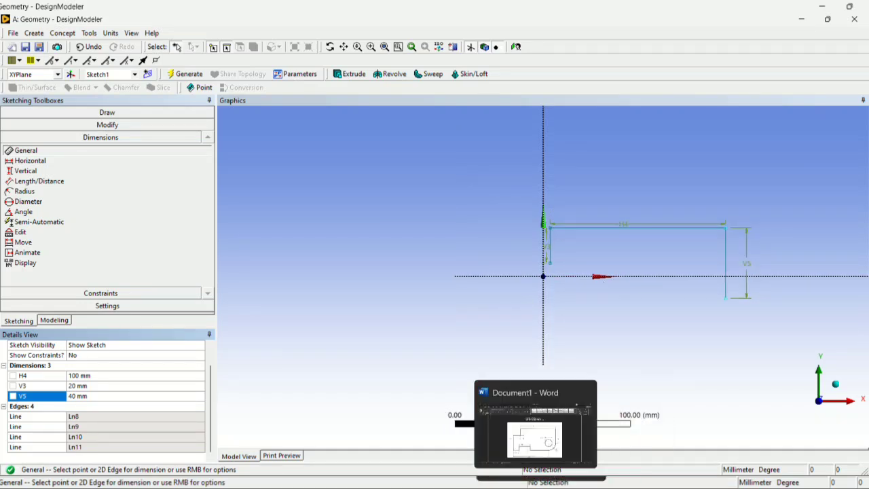
pyautogui.click(541, 486)
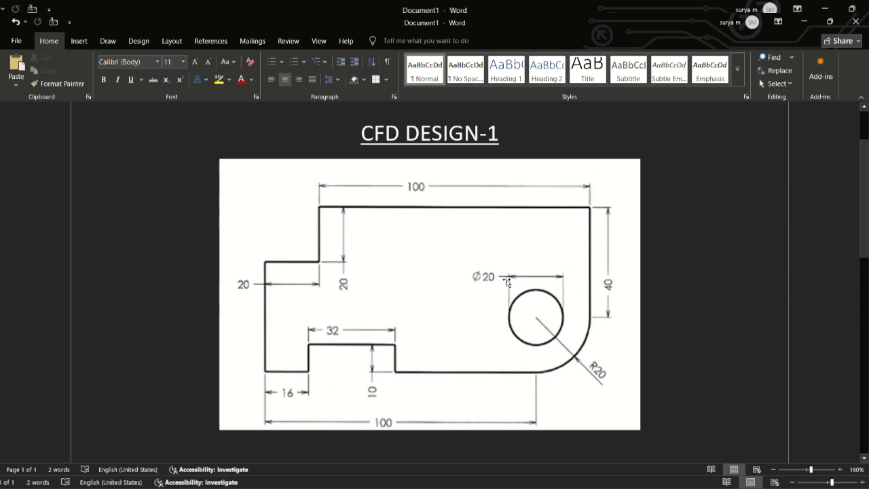
pyautogui.click(537, 320)
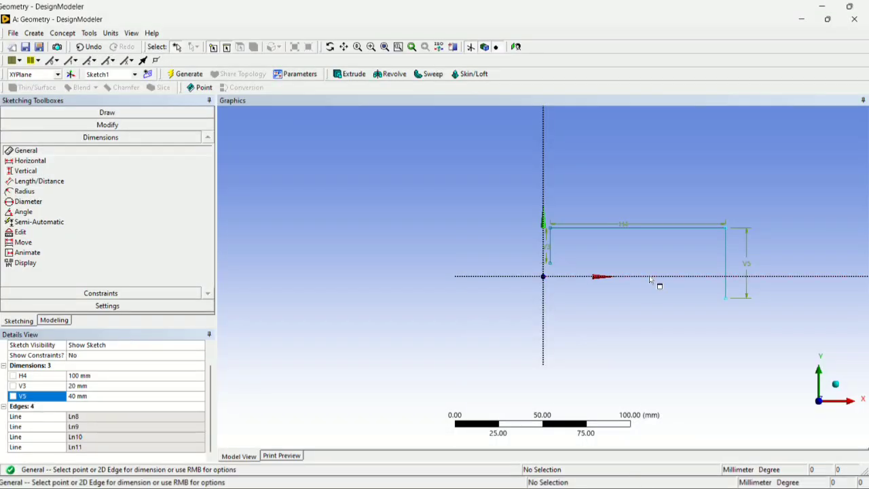
pyautogui.click(89, 112)
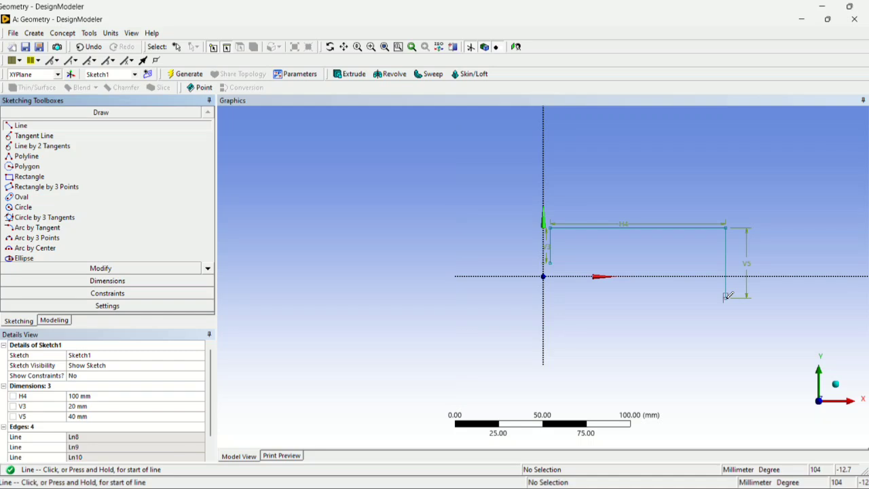
pyautogui.click(726, 296)
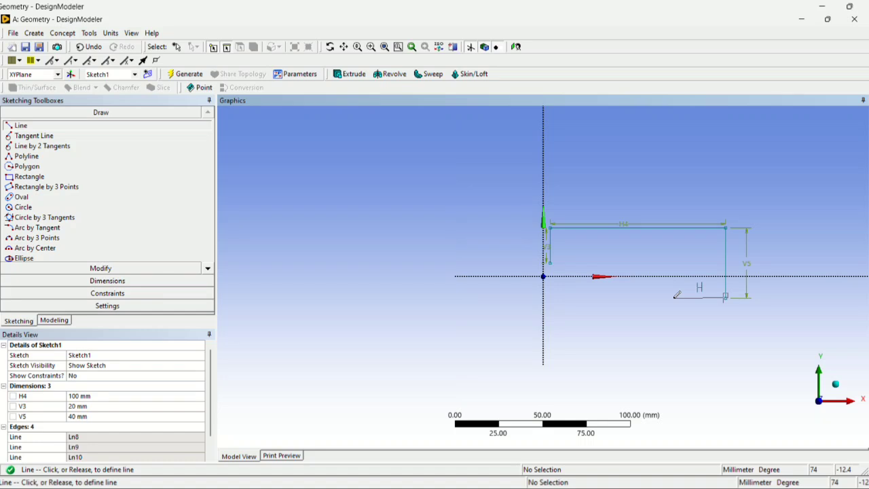
pyautogui.click(674, 297)
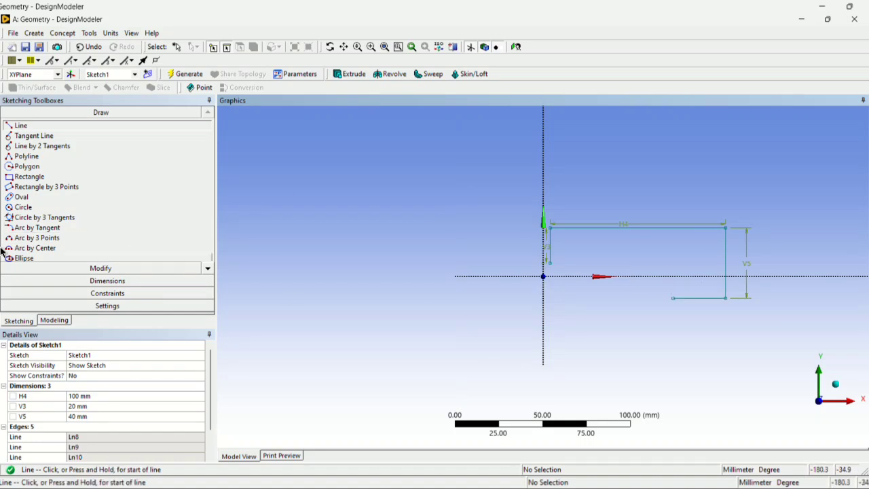
# Dimension the lower horizontal line and set its length to 20 mm.
pyautogui.click(107, 281)
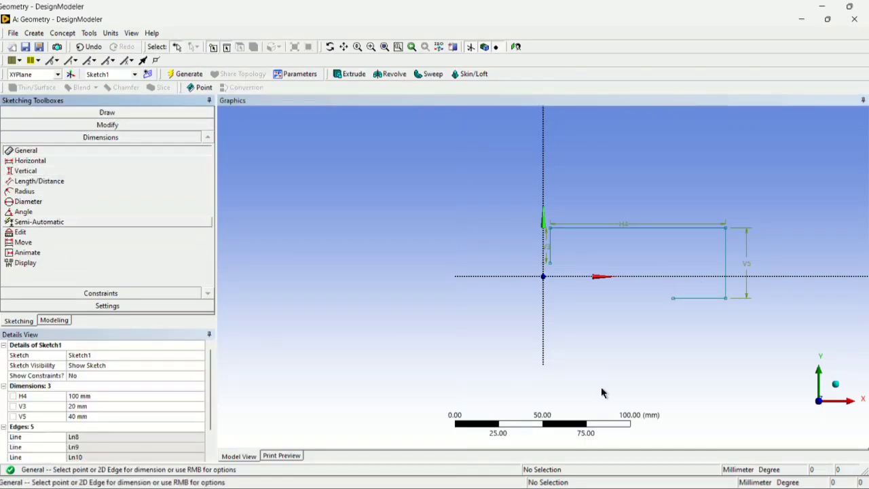
pyautogui.click(698, 297)
pyautogui.click(697, 290)
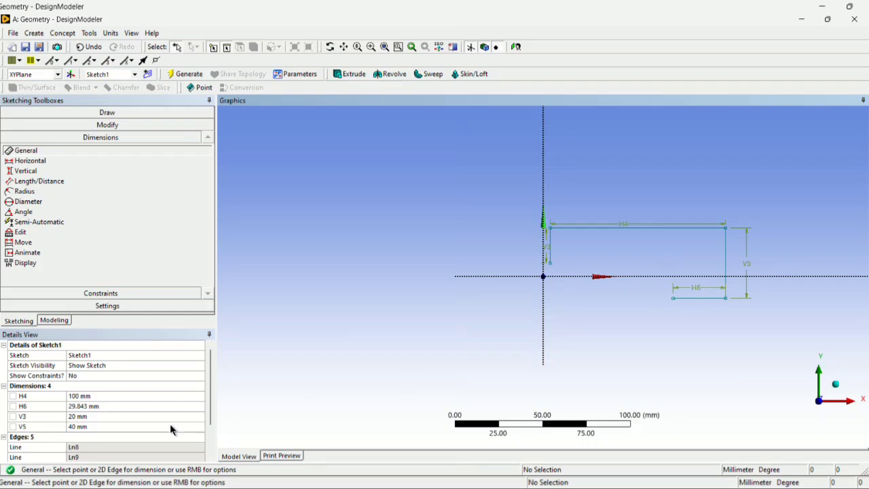
pyautogui.click(102, 406)
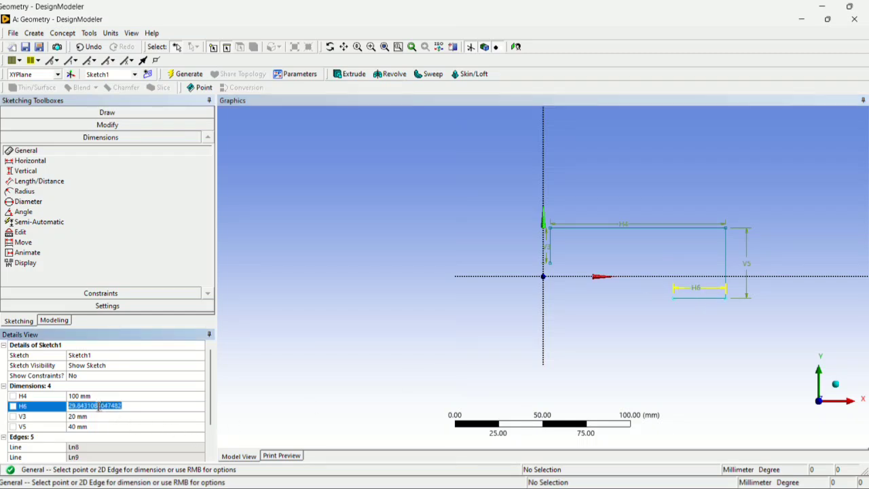
pyautogui.write('20')
pyautogui.press('Return')
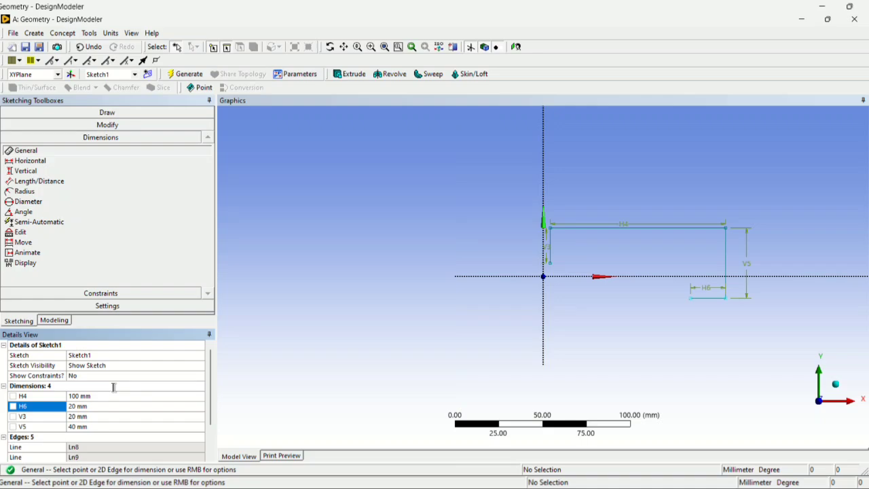
# Sketch a circle about 26 mm in diameter, centred on the left endpoint of the lower 20 mm horizontal line.
pyautogui.click(562, 486)
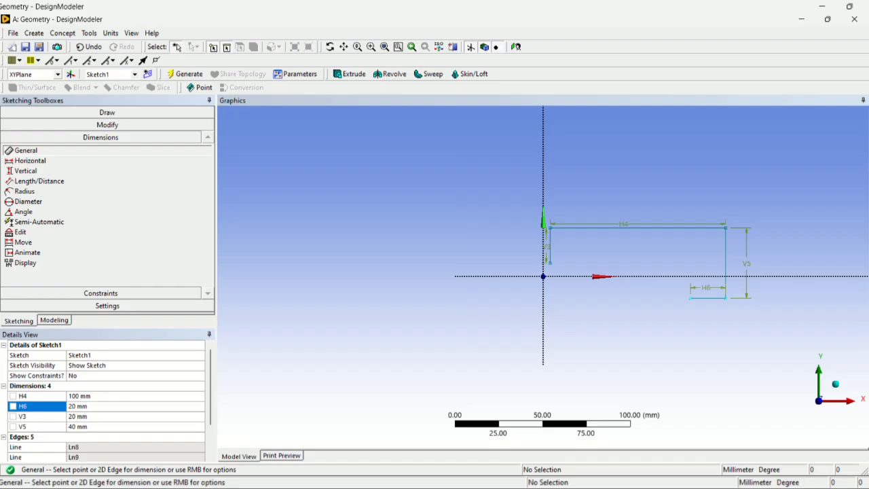
pyautogui.click(126, 114)
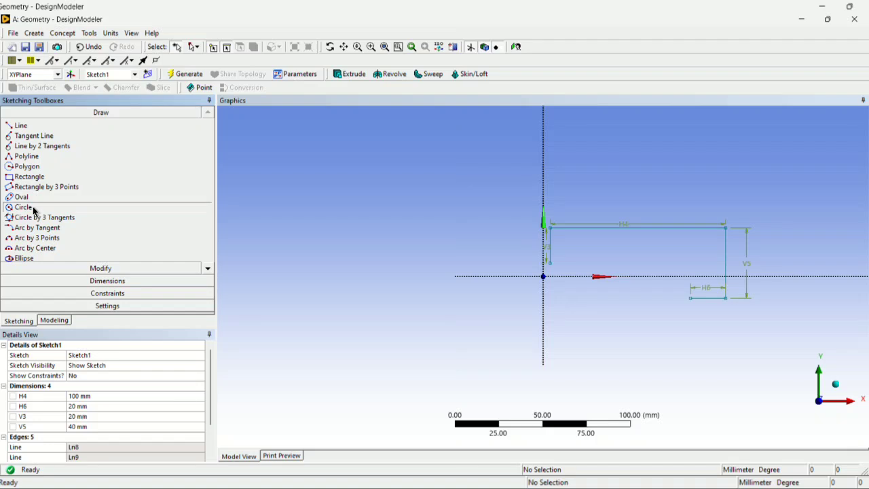
pyautogui.click(23, 207)
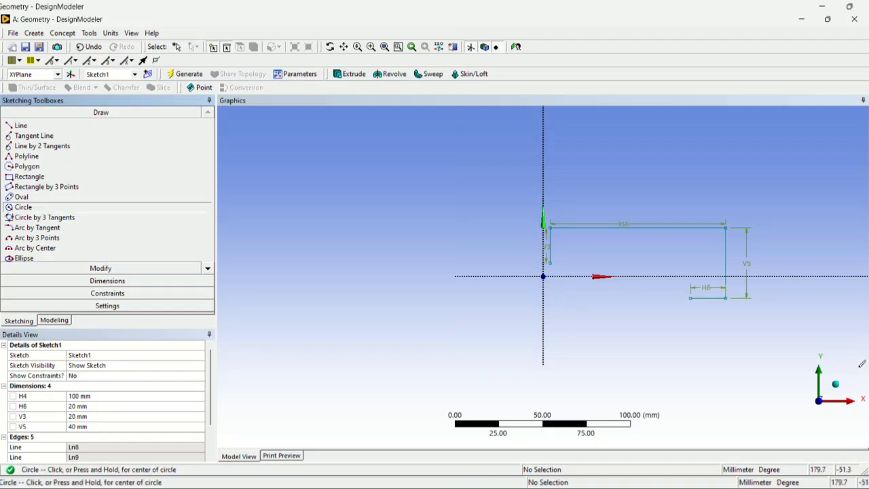
pyautogui.click(692, 298)
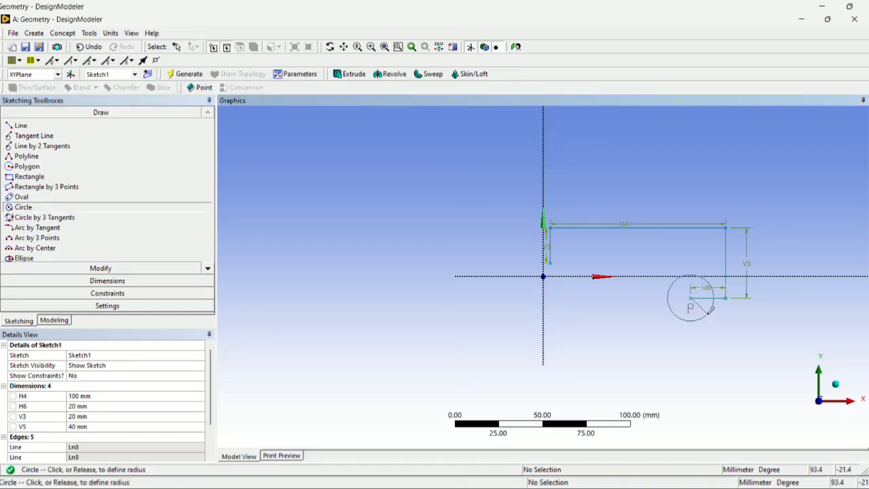
pyautogui.click(710, 309)
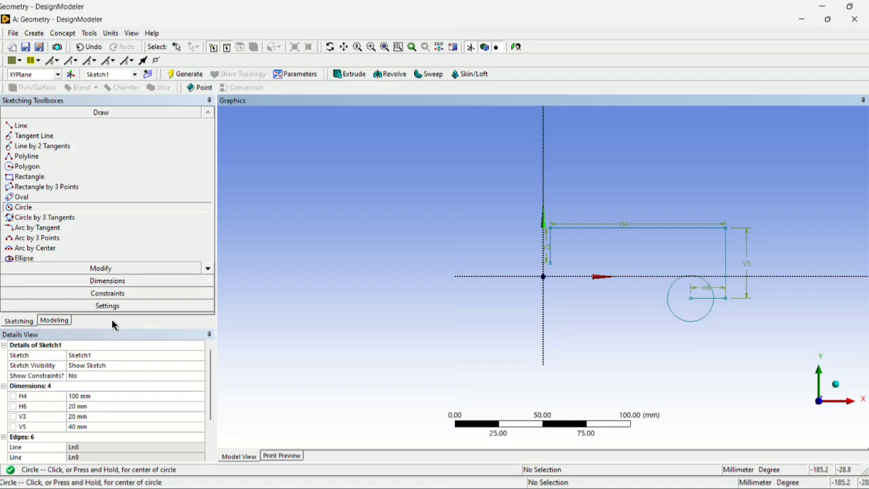
# Dimension the circle's diameter and set it to 20 mm.
pyautogui.click(100, 281)
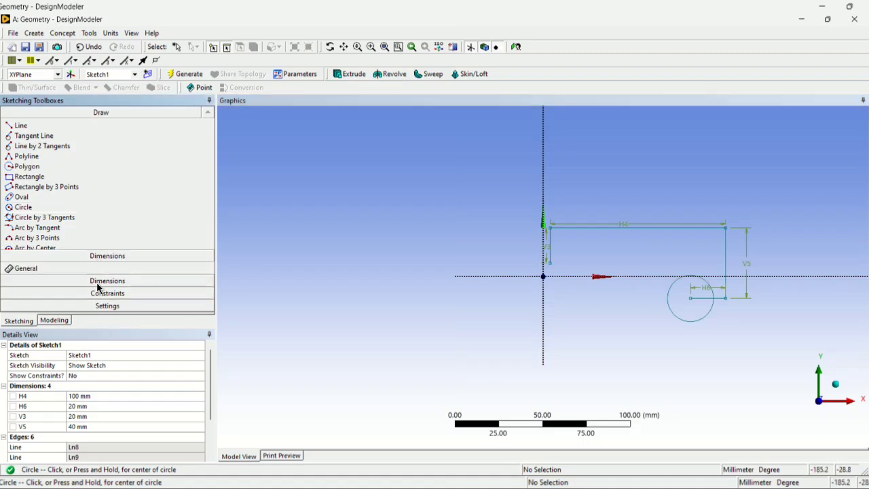
pyautogui.click(682, 317)
pyautogui.click(658, 270)
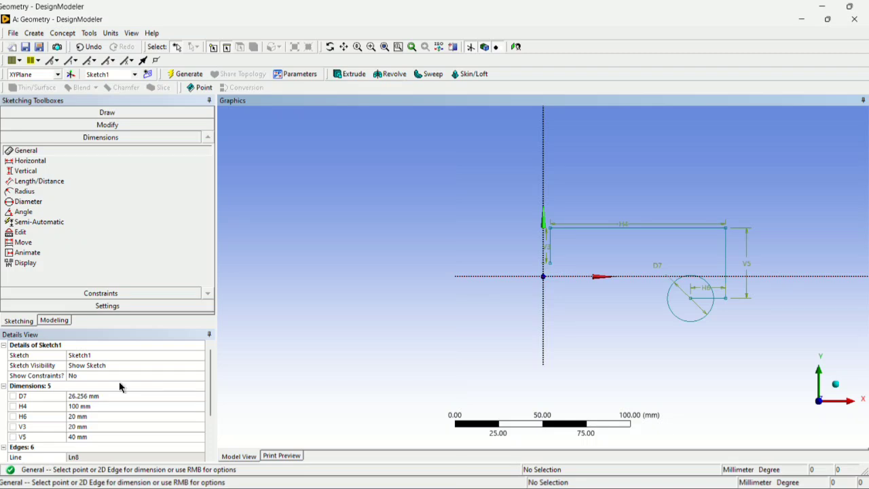
pyautogui.scroll(-1, 109, 378)
pyautogui.click(95, 360)
pyautogui.click(96, 367)
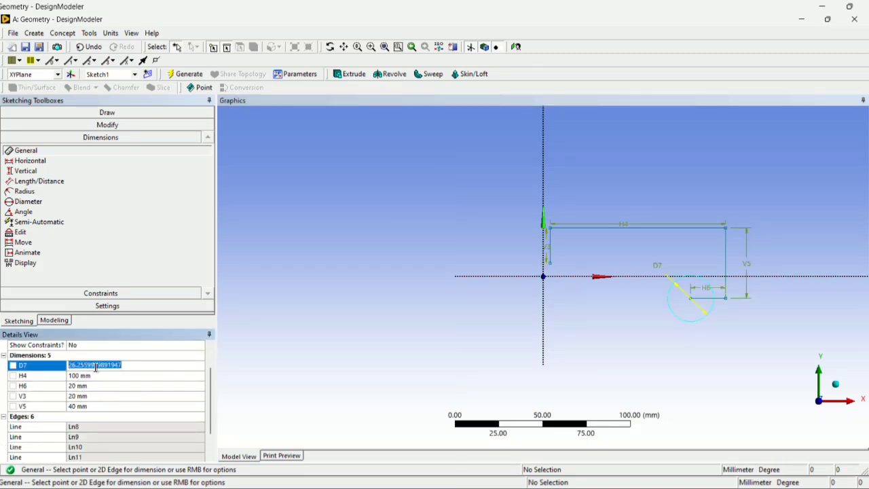
pyautogui.write('20')
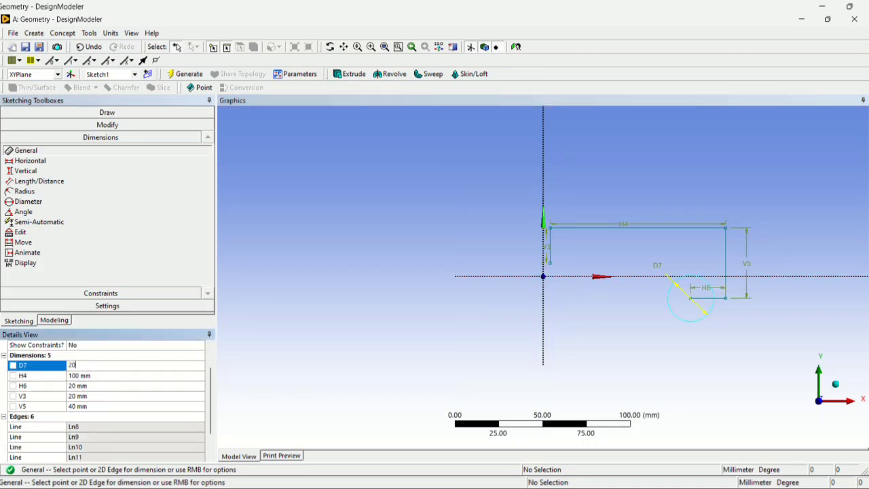
pyautogui.press('Return')
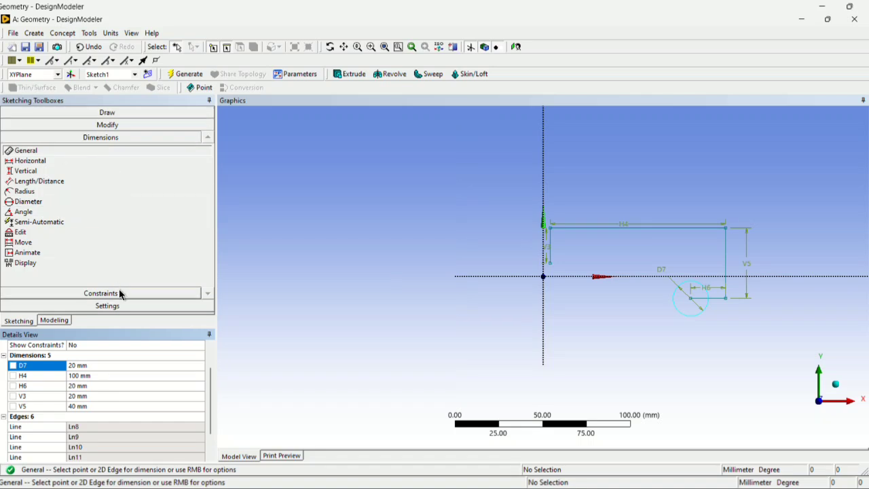
# Sketch a larger circle concentric with the 20 mm circle, passing through the lower endpoint of the right vertical line.
pyautogui.click(103, 113)
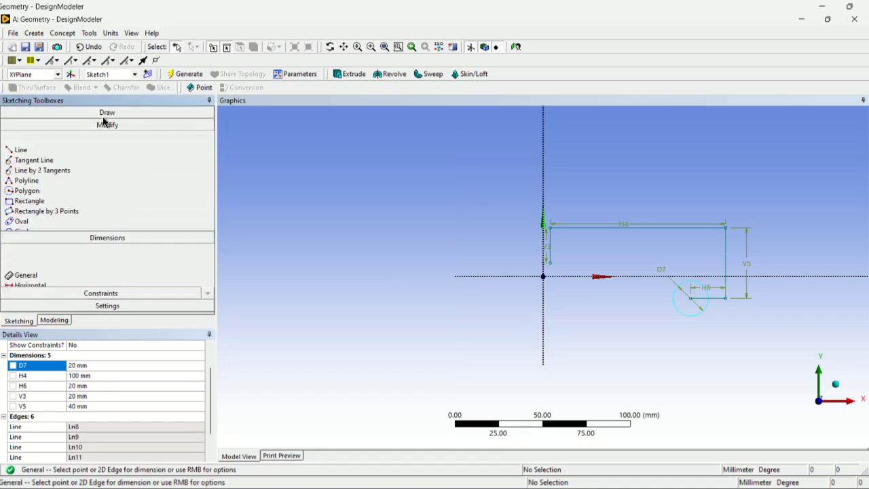
pyautogui.click(22, 207)
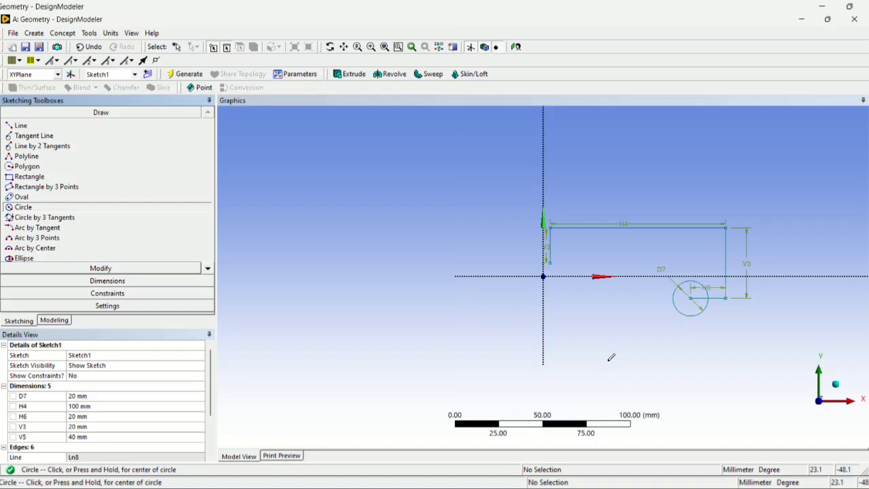
pyautogui.click(692, 296)
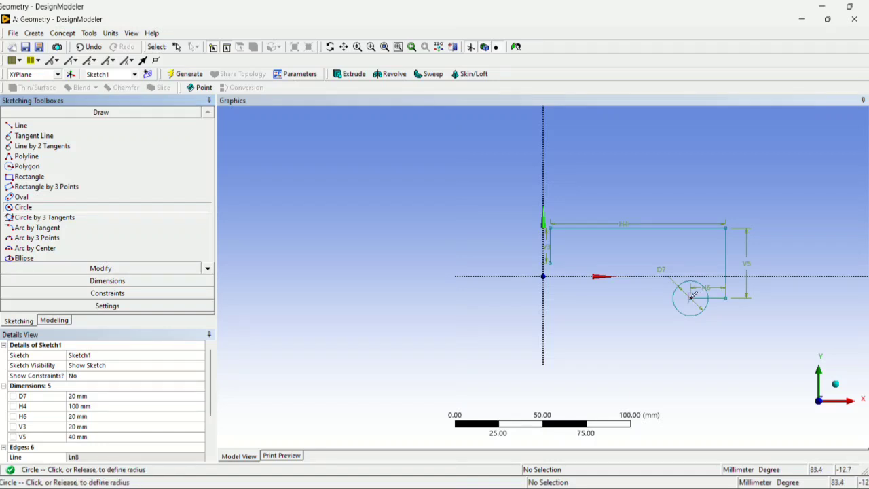
pyautogui.click(728, 296)
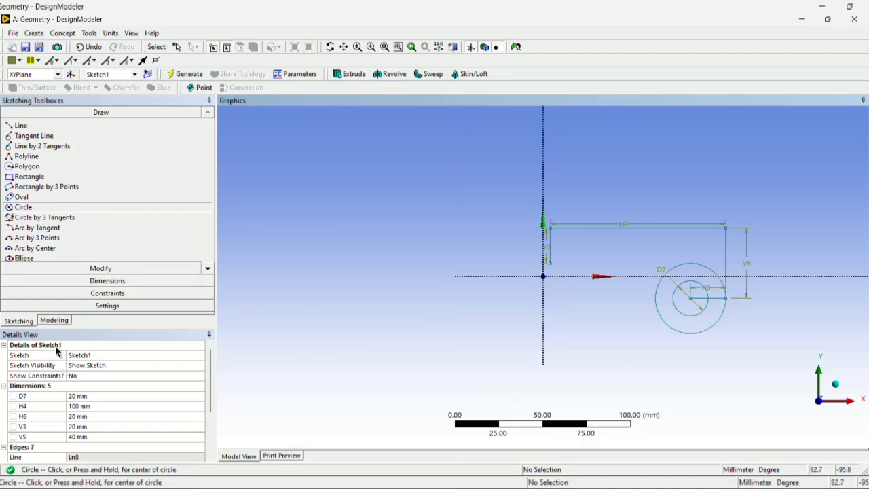
# Try adding a diameter dimension to the larger circle and undo it.
pyautogui.click(107, 281)
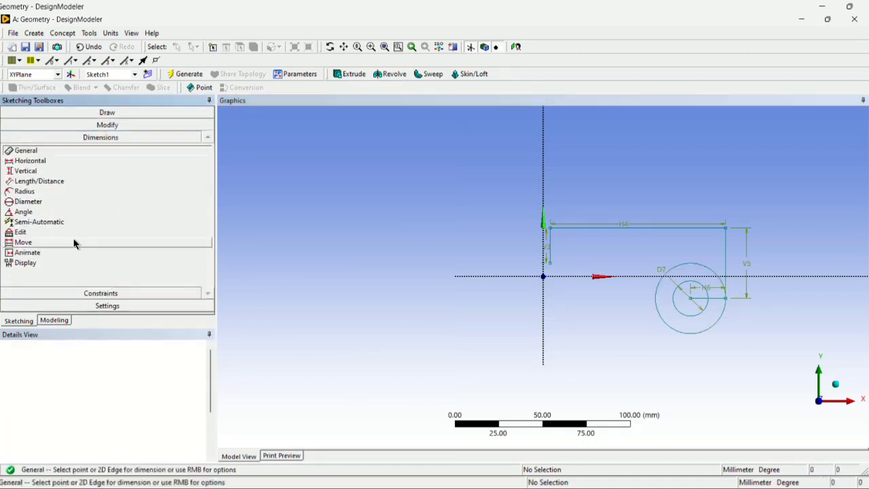
pyautogui.click(663, 311)
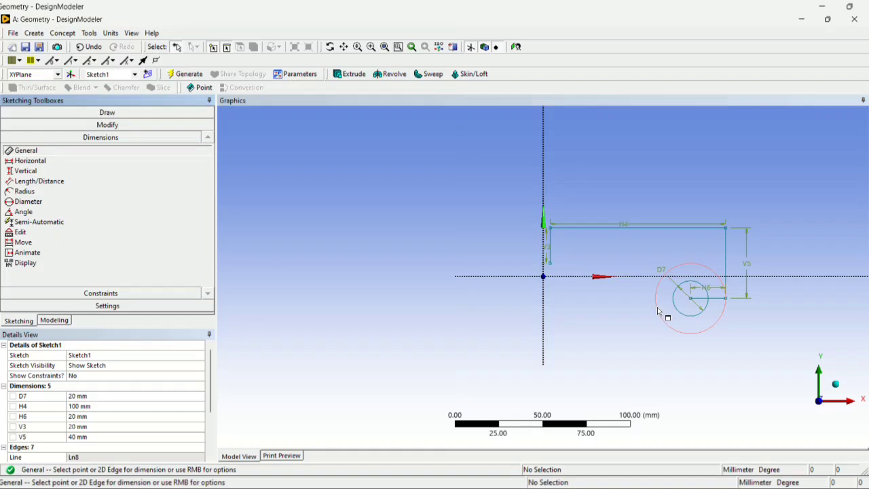
pyautogui.click(646, 315)
pyautogui.click(523, 292)
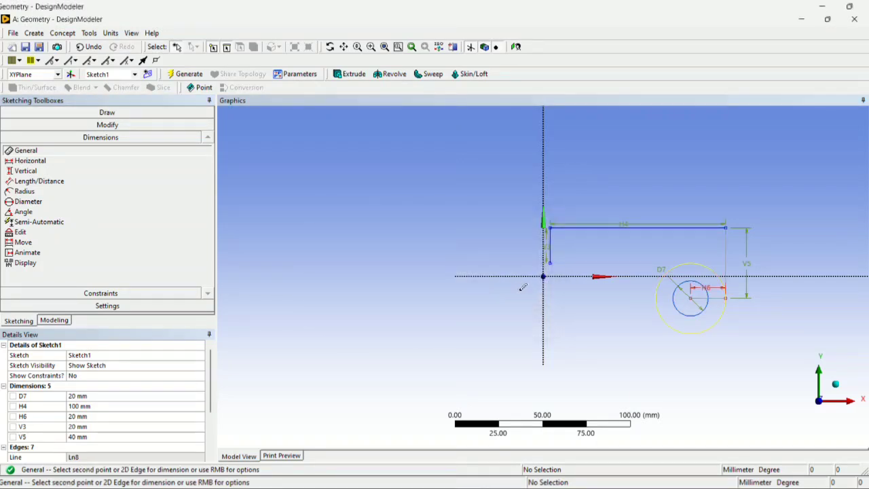
pyautogui.click(682, 284)
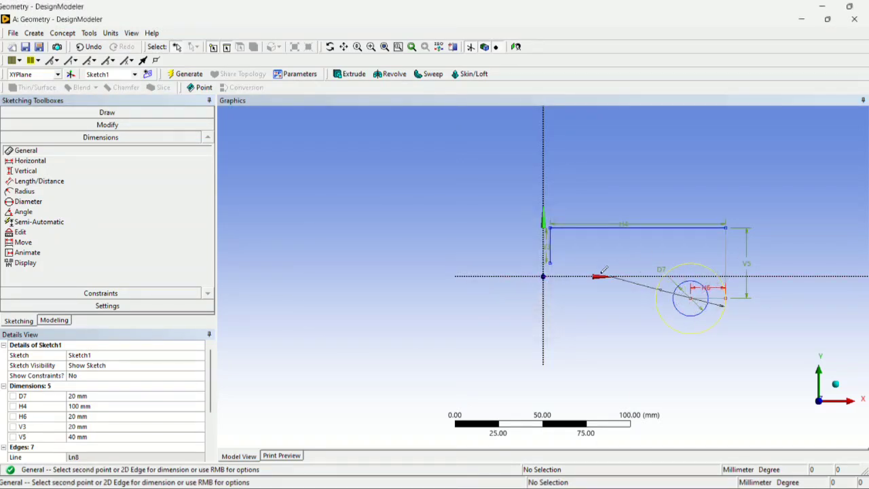
pyautogui.click(630, 314)
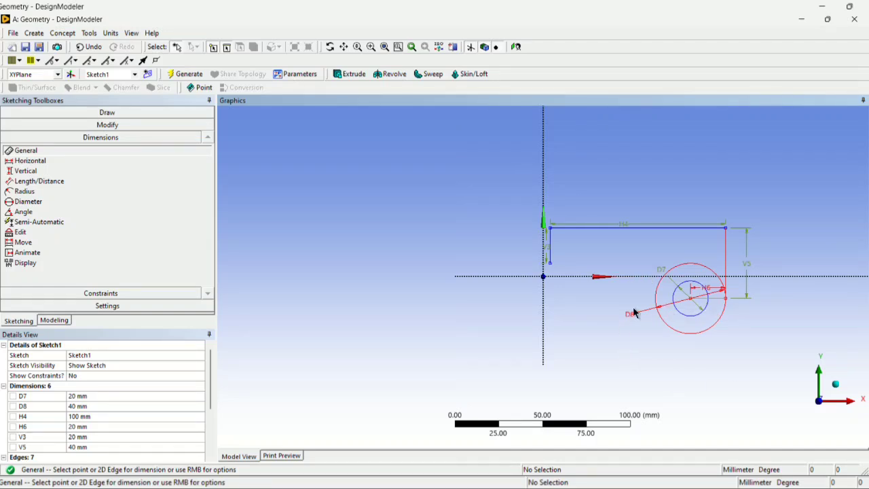
pyautogui.scroll(-1, 60, 416)
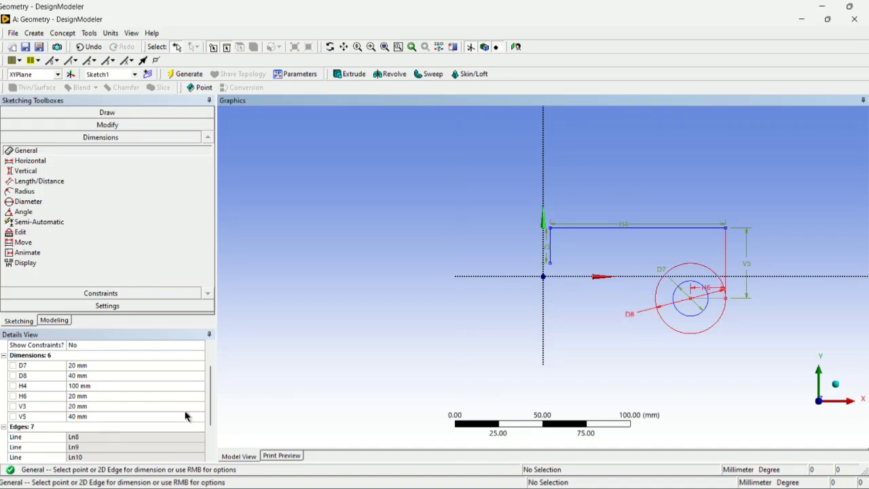
pyautogui.click(623, 317)
pyautogui.hotkey('ctrl', 'z')
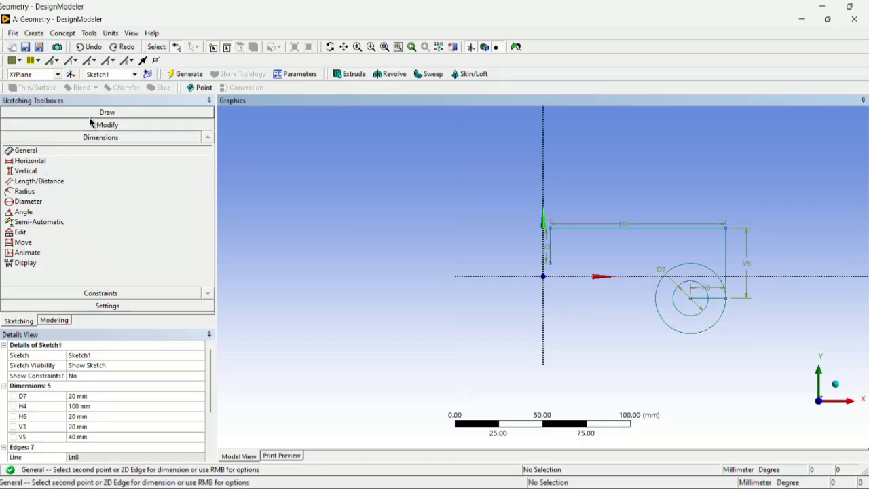
# Trim away the lower 20 mm horizontal line, the larger circle's arc above the X axis, and its short arc beside the right vertical line.
pyautogui.click(127, 126)
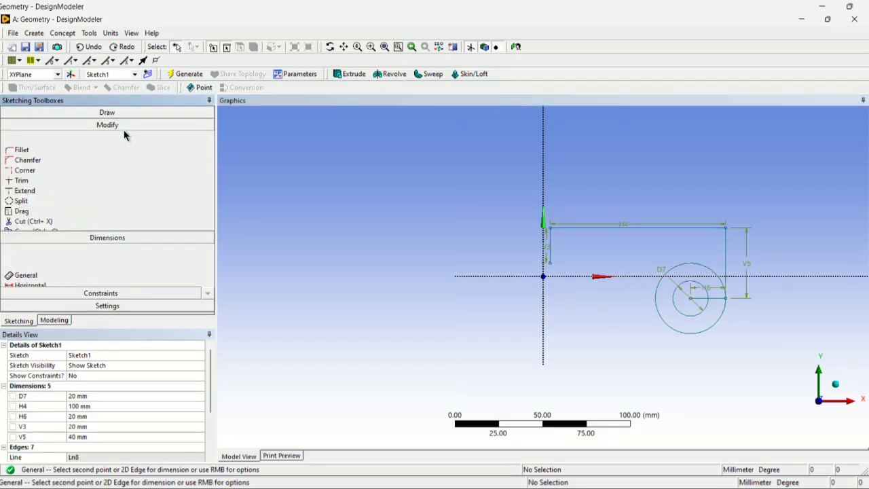
pyautogui.click(21, 169)
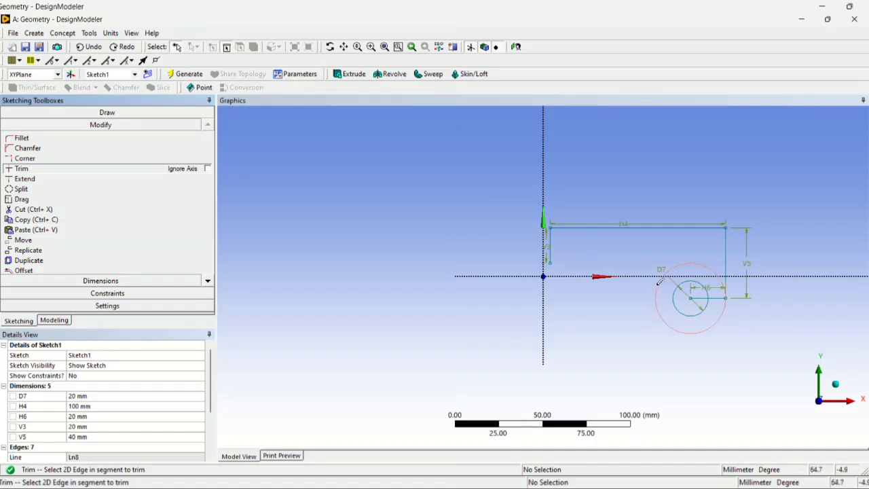
pyautogui.click(719, 298)
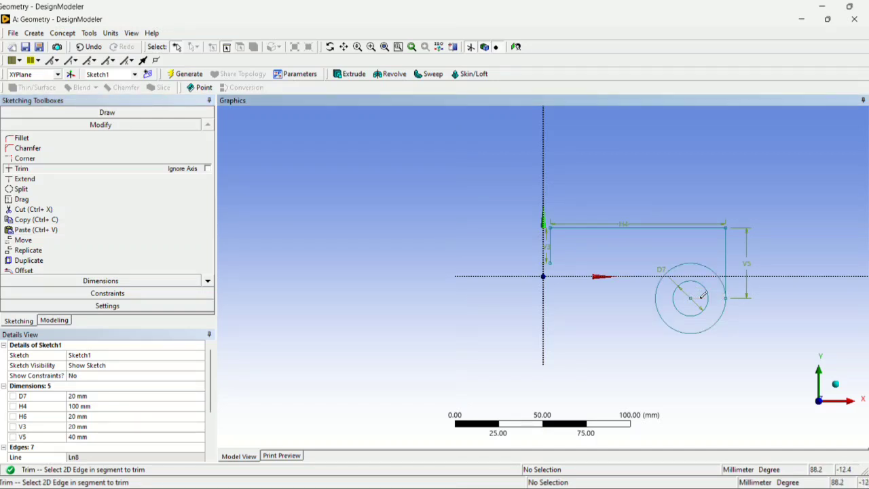
pyautogui.click(655, 299)
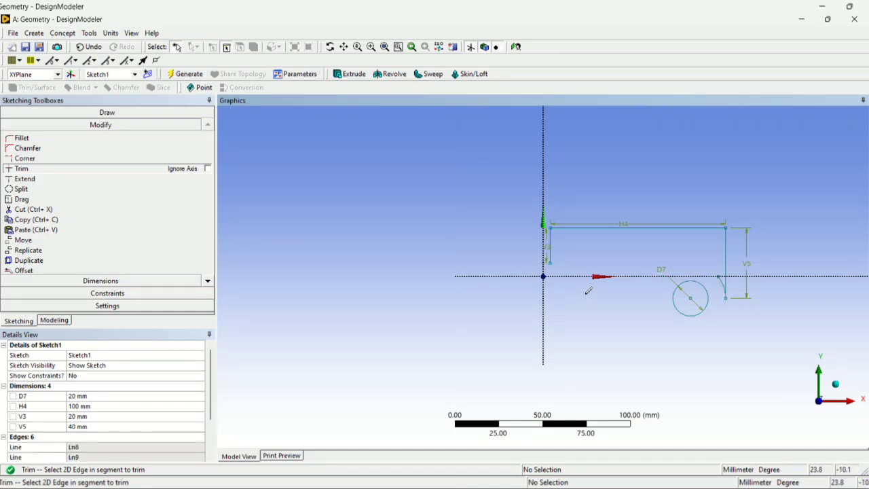
pyautogui.hotkey('ctrl', 'z')
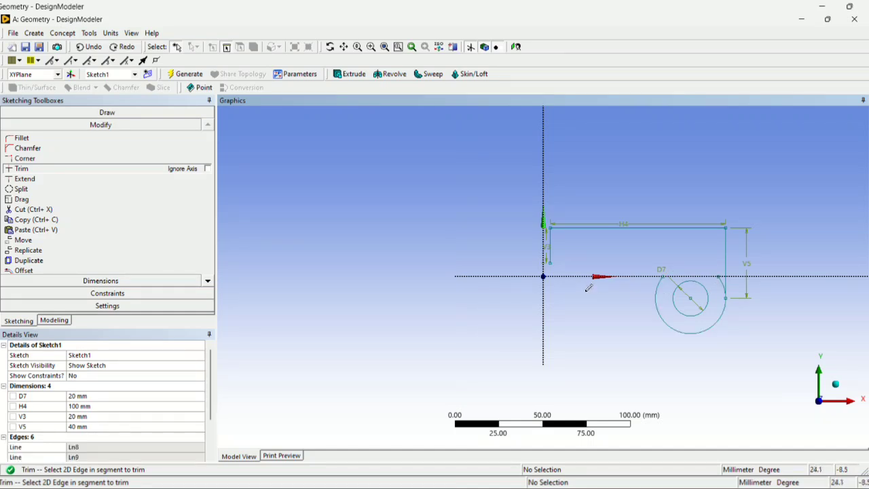
pyautogui.click(723, 279)
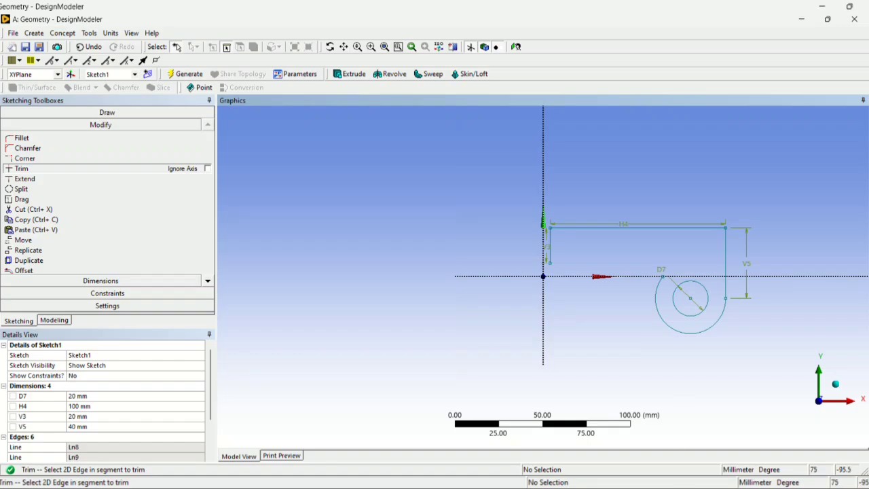
# Sketch a horizontal line about 73 mm long running left from the lowest point of the larger arc.
pyautogui.click(551, 486)
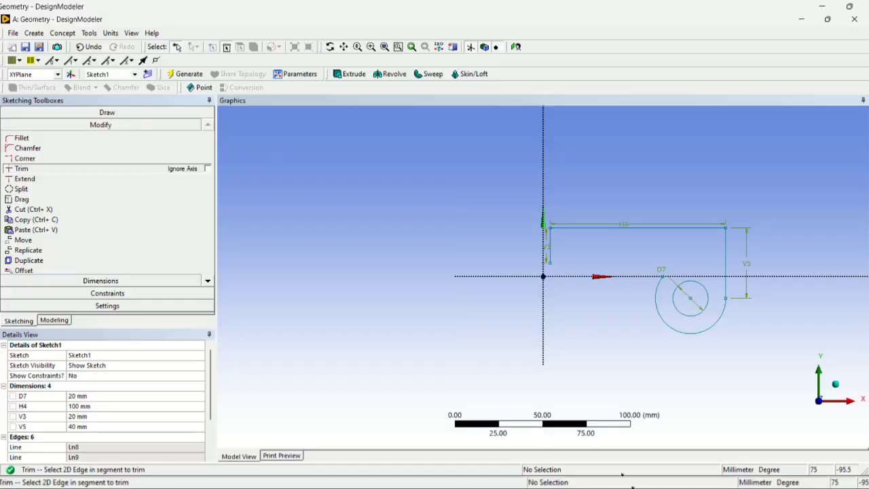
pyautogui.click(102, 113)
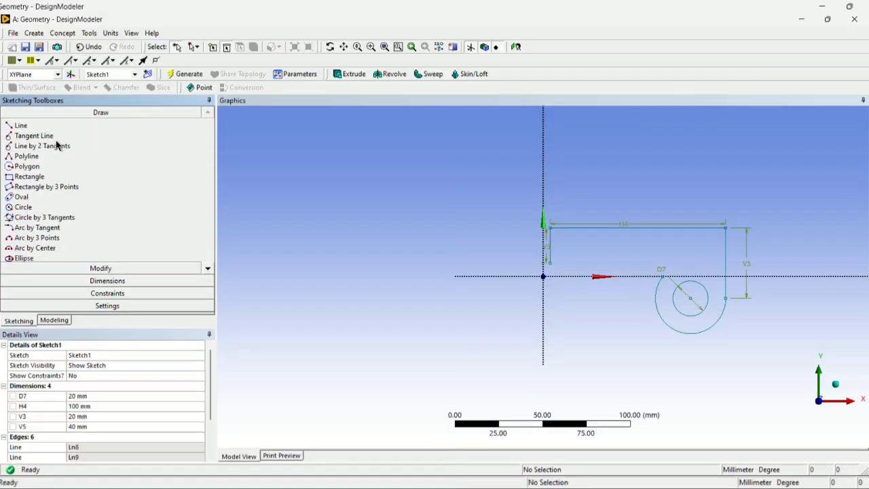
pyautogui.click(41, 127)
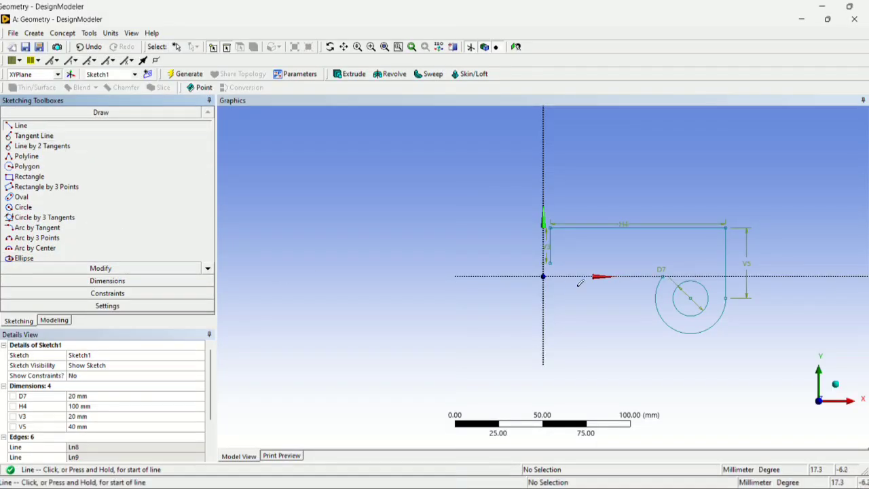
pyautogui.click(694, 331)
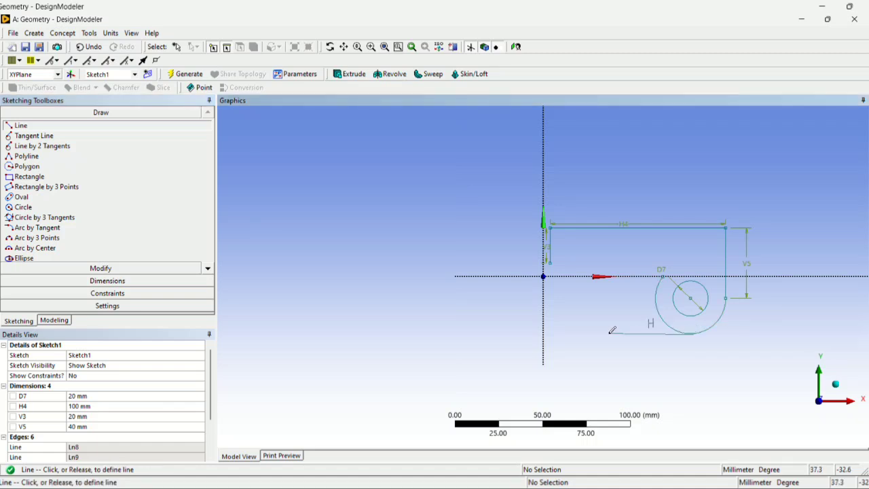
pyautogui.click(563, 332)
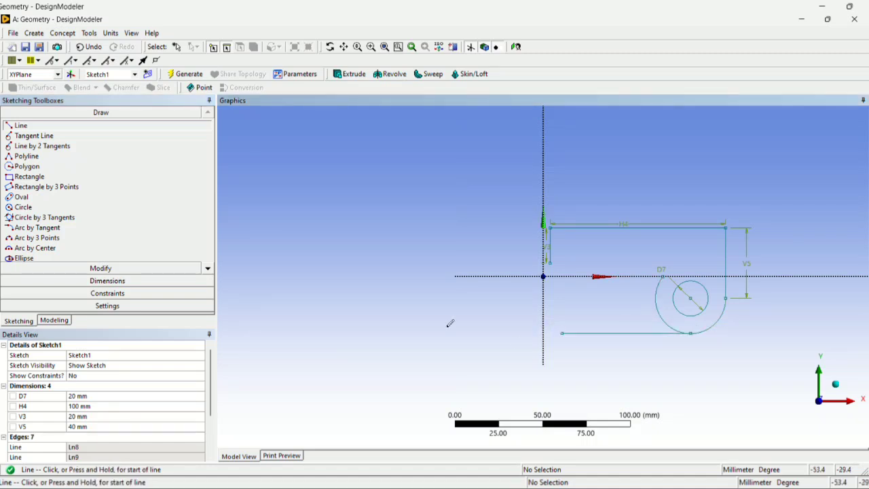
# Dimension the bottom horizontal line and set its length to 52 mm.
pyautogui.click(95, 283)
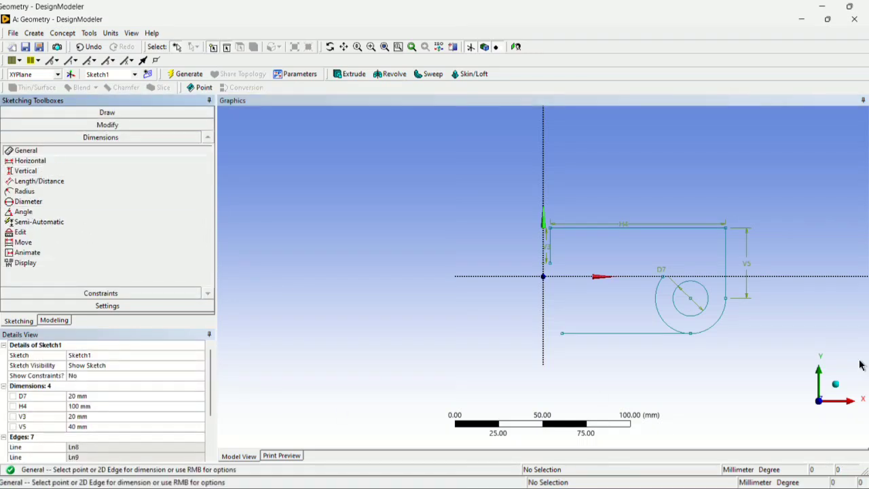
pyautogui.click(645, 333)
pyautogui.click(633, 350)
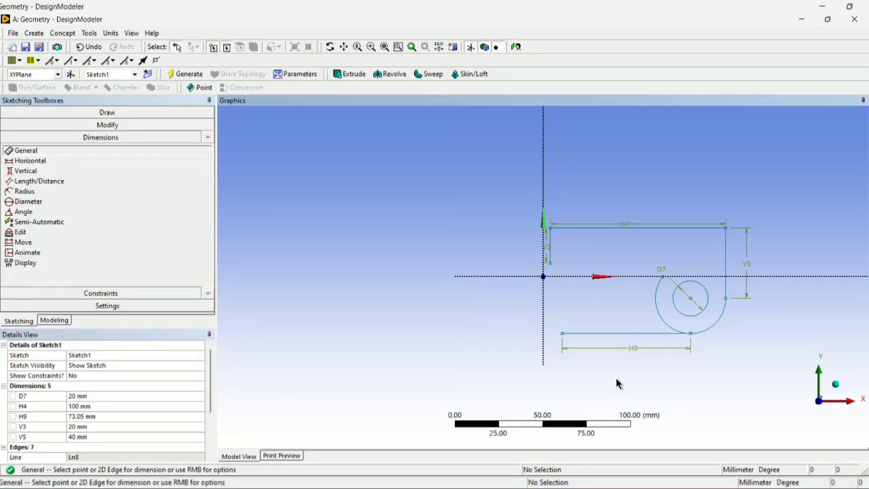
pyautogui.click(90, 416)
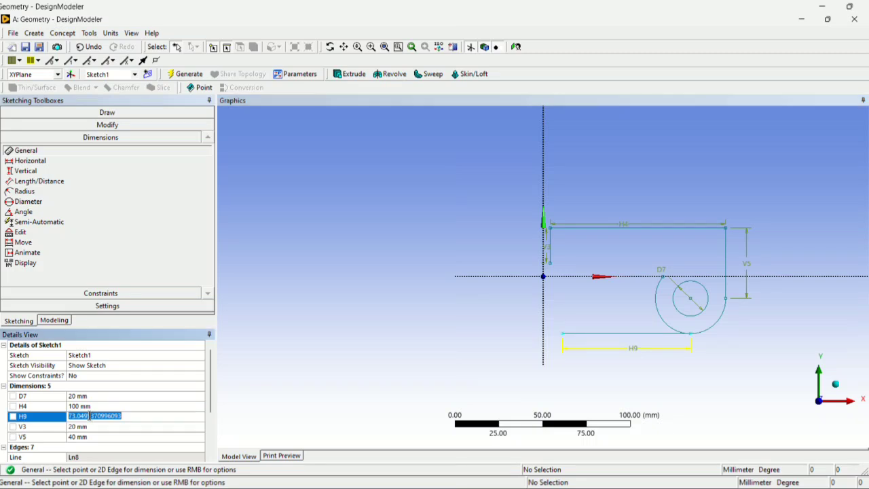
pyautogui.write('5')
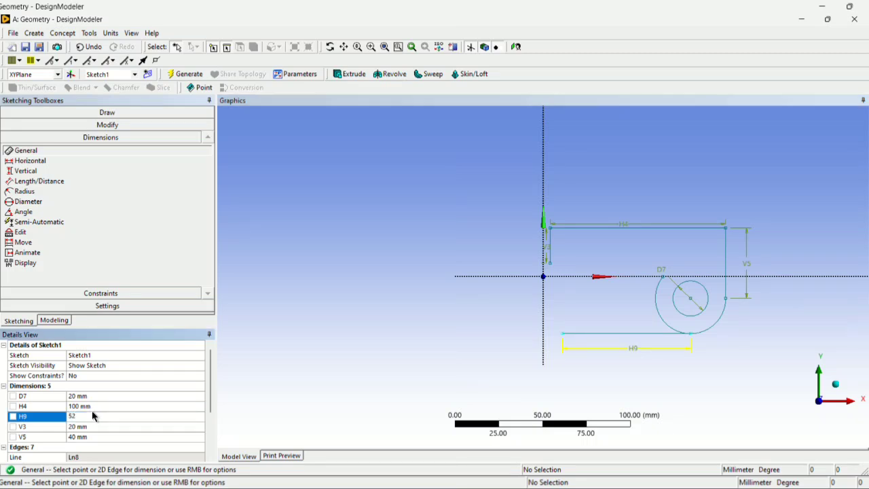
pyautogui.write('2')
pyautogui.press('Return')
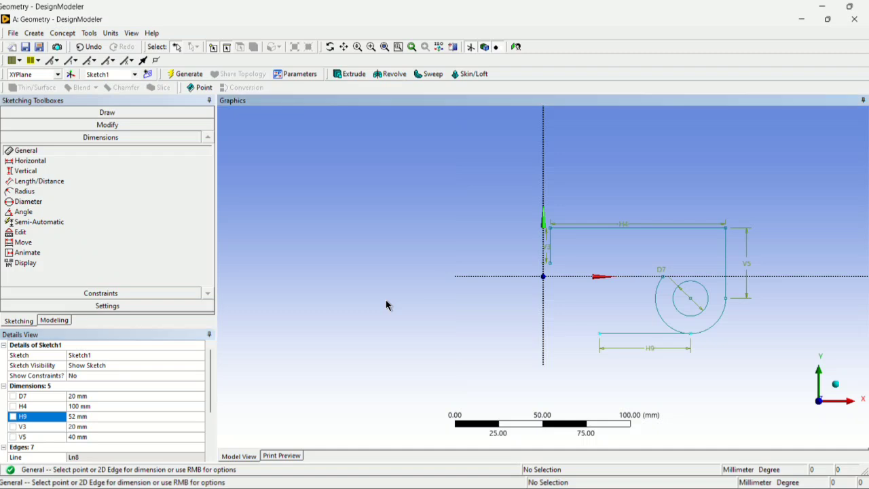
# Try adding a second length dimension to the bottom horizontal line and undo it.
pyautogui.click(657, 337)
pyautogui.click(542, 292)
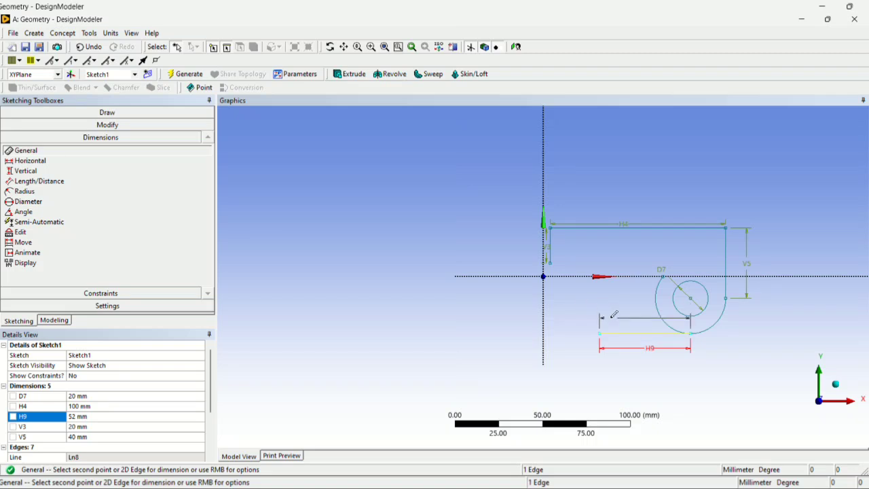
pyautogui.click(642, 313)
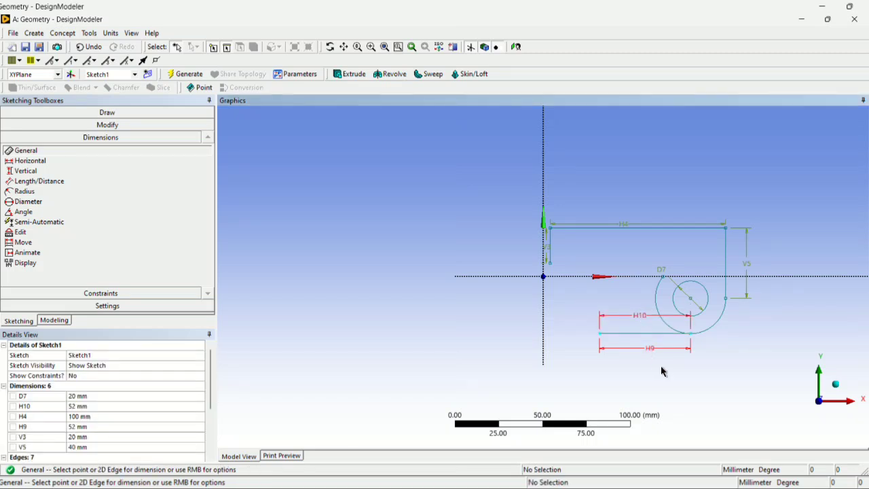
pyautogui.hotkey('ctrl', 'z')
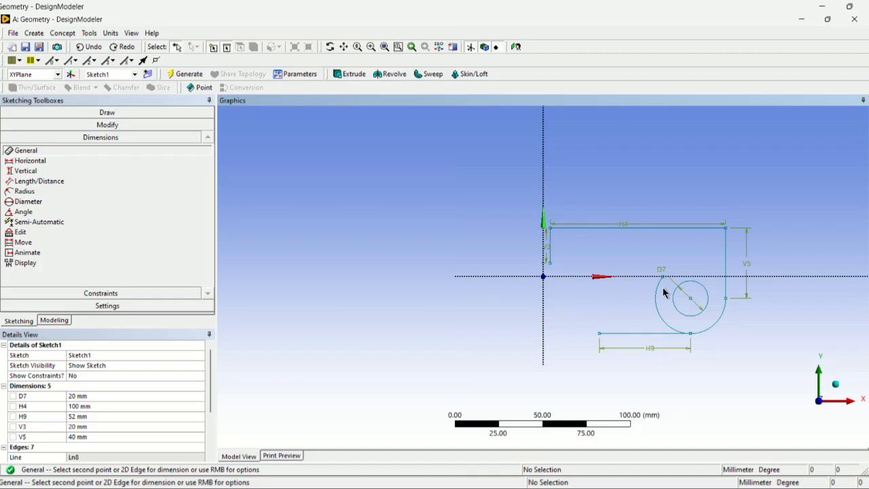
# Trim away the left part of the larger arc, keeping only the rounded lower-right corner of the profile.
pyautogui.click(111, 126)
pyautogui.click(34, 170)
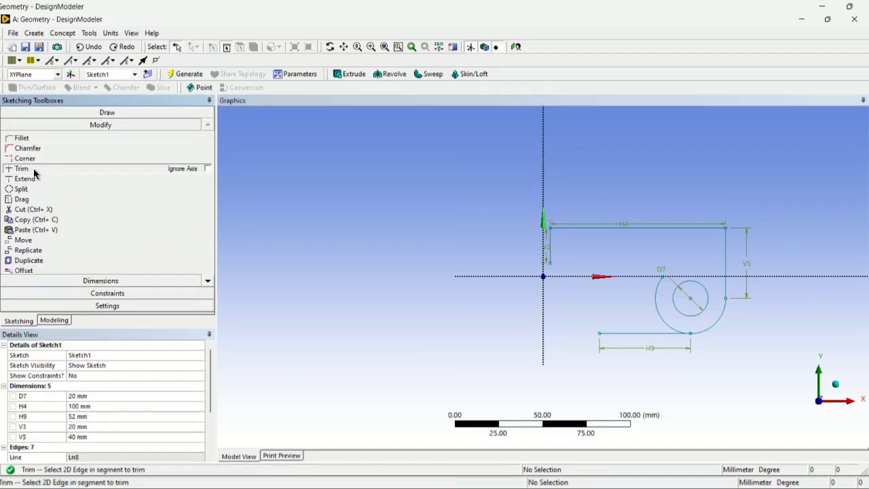
pyautogui.click(658, 299)
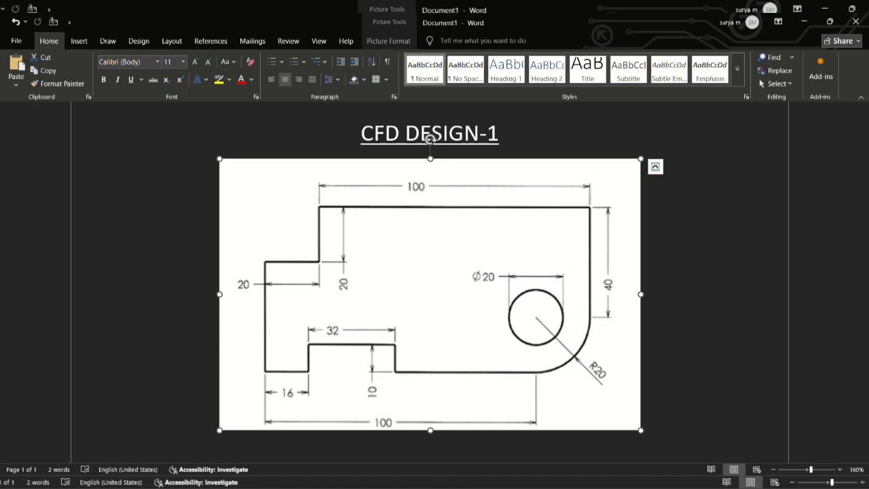
# Sketch a vertical line about 11 mm long upward from the left endpoint of the 52 mm bottom line.
pyautogui.click(634, 487)
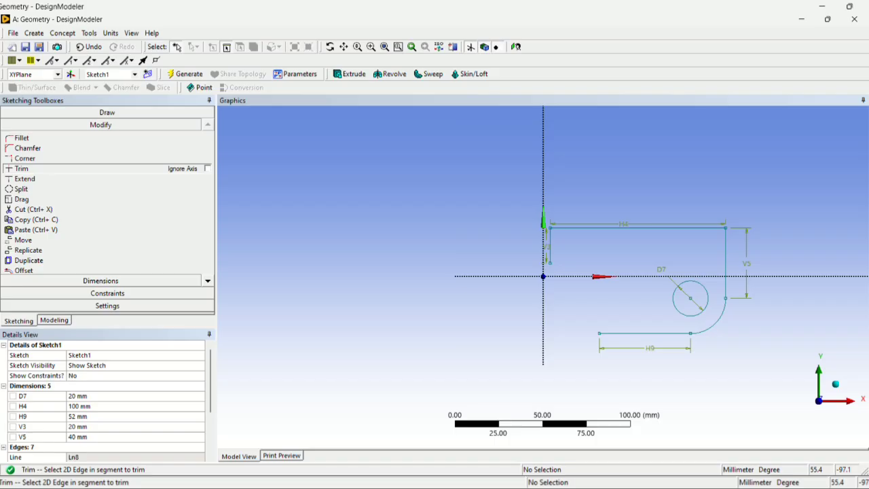
pyautogui.click(135, 113)
pyautogui.click(52, 126)
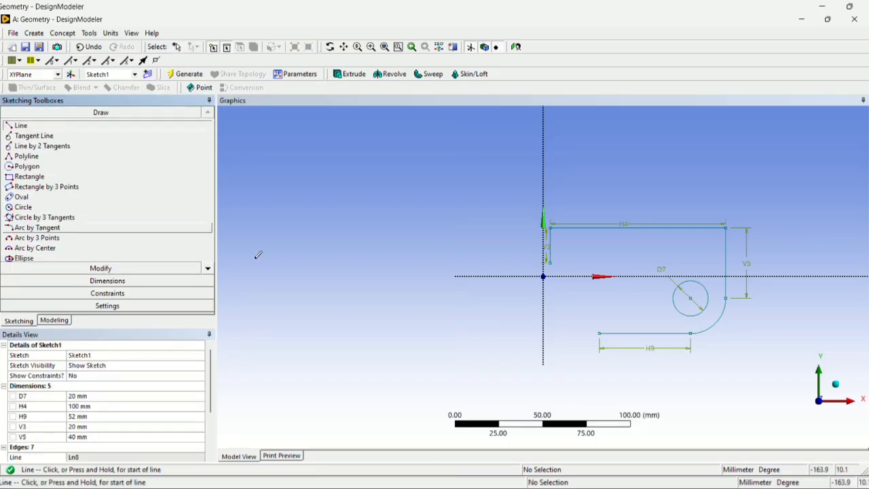
pyautogui.click(599, 332)
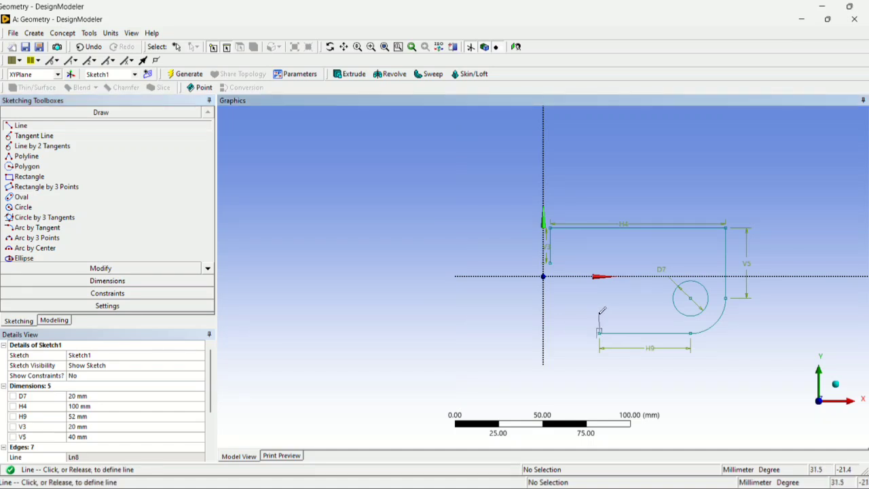
pyautogui.click(600, 314)
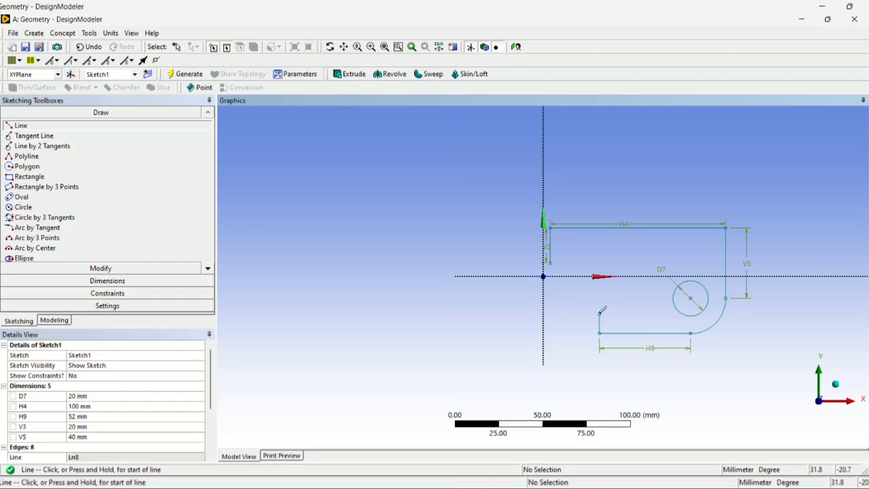
# Dimension the short vertical line at the left end of the bottom line and set its length to 10 mm.
pyautogui.click(91, 280)
pyautogui.click(601, 321)
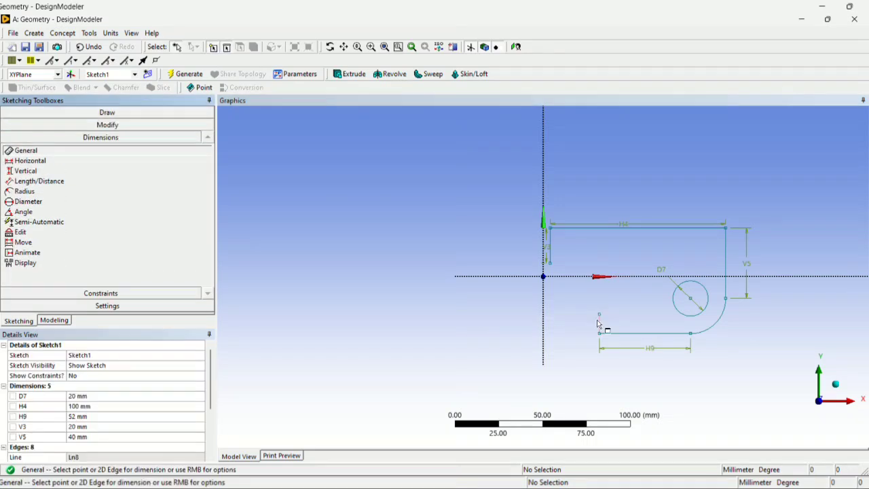
pyautogui.click(613, 323)
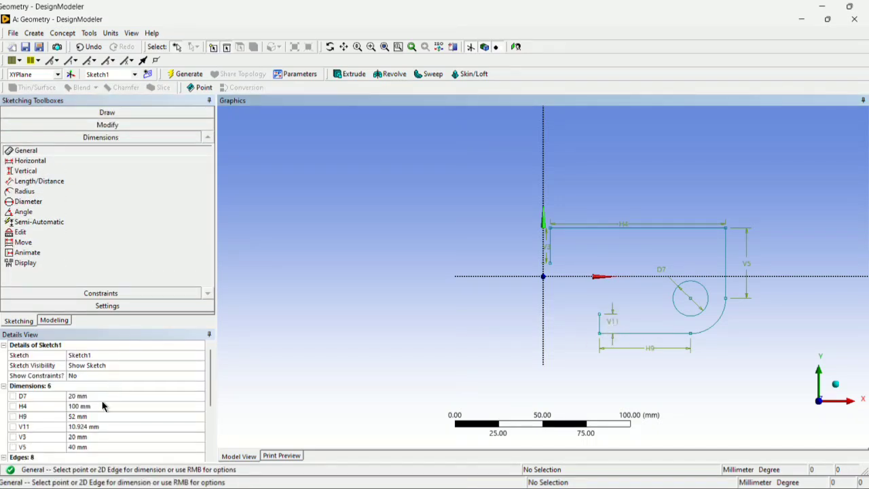
pyautogui.click(95, 425)
pyautogui.write('10')
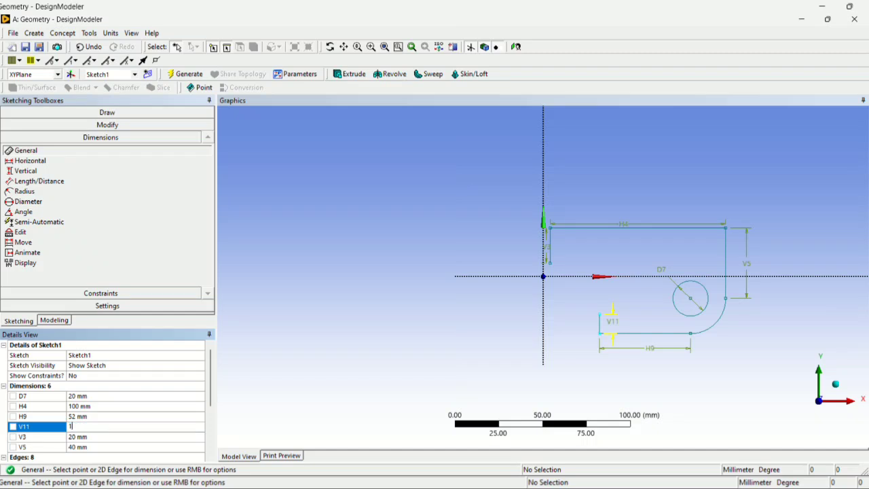
pyautogui.press('Return')
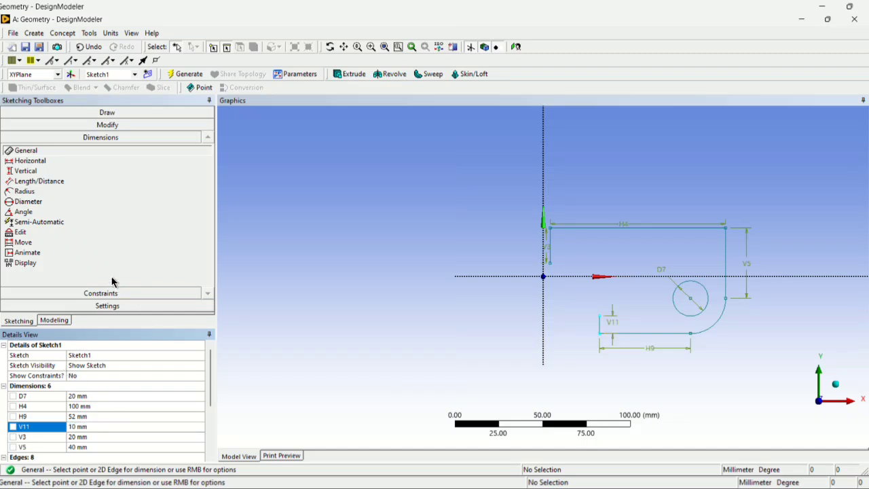
# Sketch a horizontal line about 25 mm long leftward from the upper endpoint of the 10 mm vertical line.
pyautogui.click(105, 124)
pyautogui.click(107, 114)
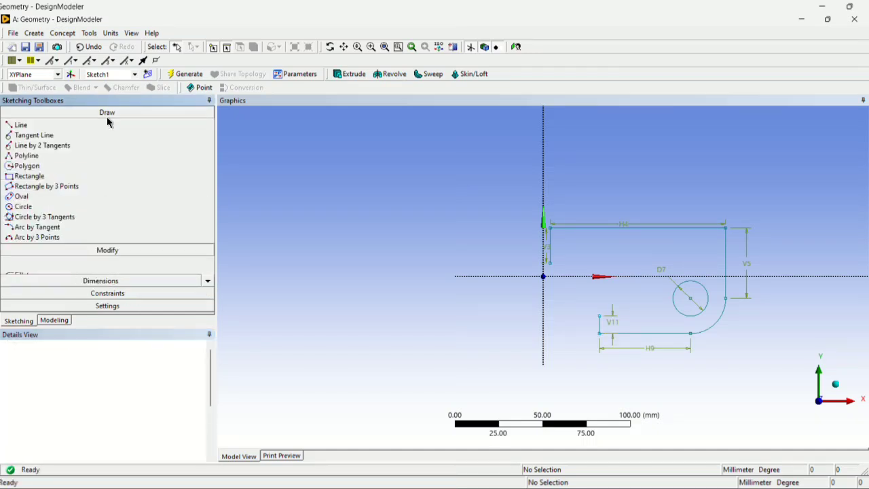
pyautogui.click(36, 128)
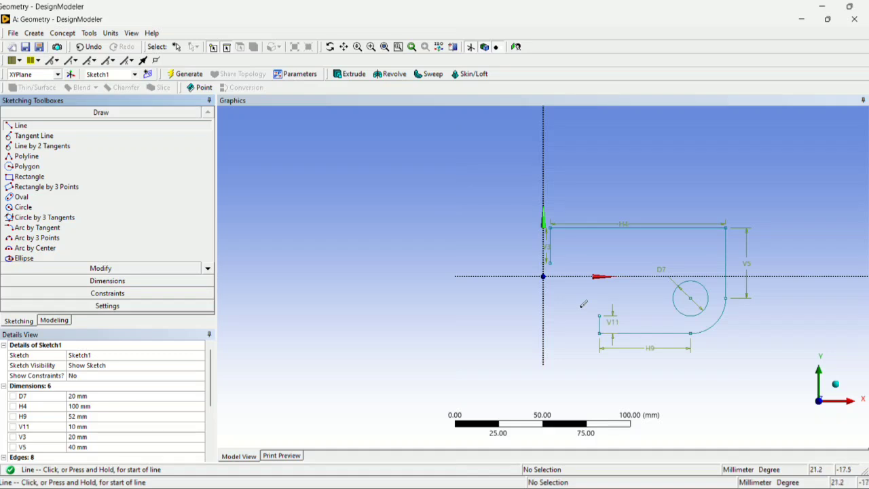
pyautogui.click(600, 316)
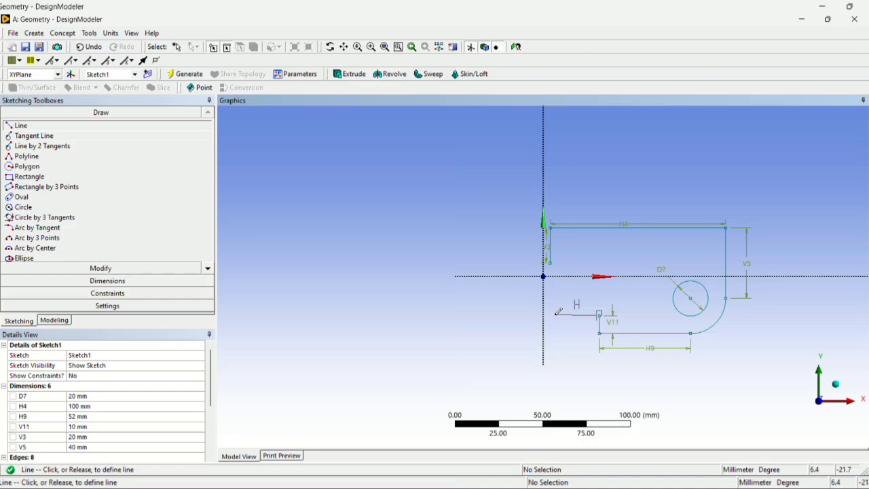
pyautogui.click(554, 316)
# Dimension the horizontal line at the top of the notch and set its length to 32 mm.
pyautogui.click(73, 281)
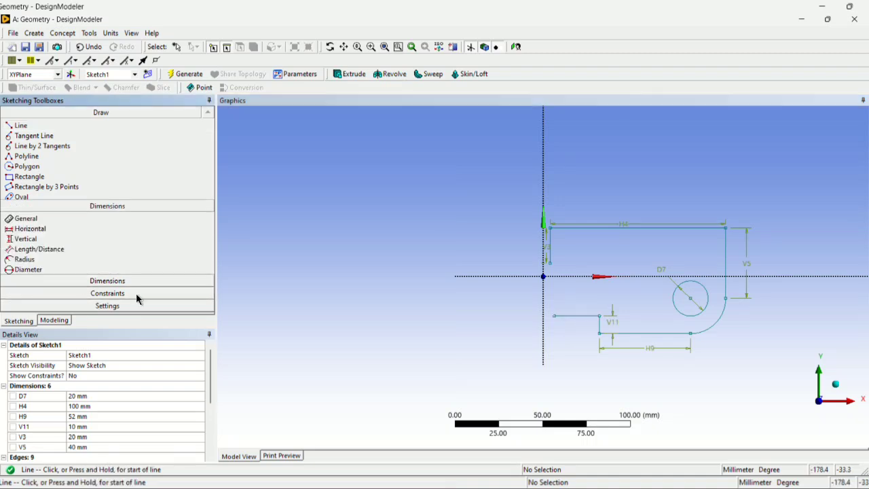
pyautogui.click(575, 317)
pyautogui.click(574, 306)
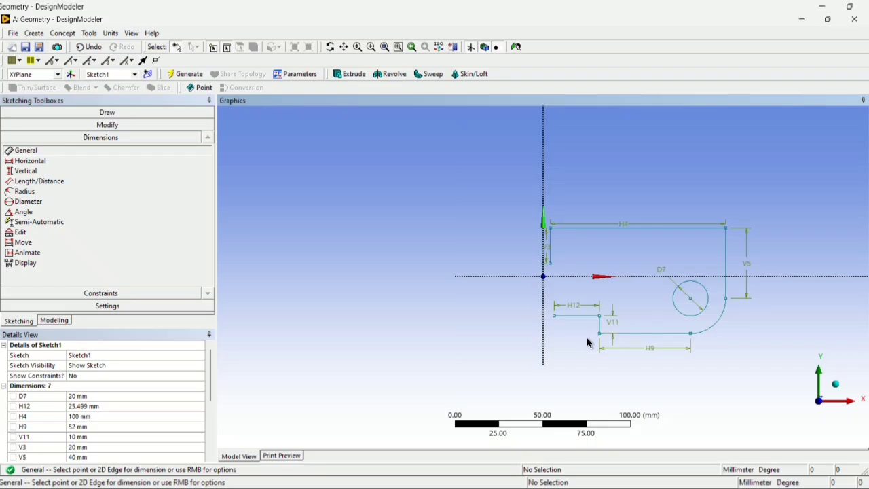
pyautogui.hotkey('alt', 'Tab')
pyautogui.hotkey('alt', 'Tab')
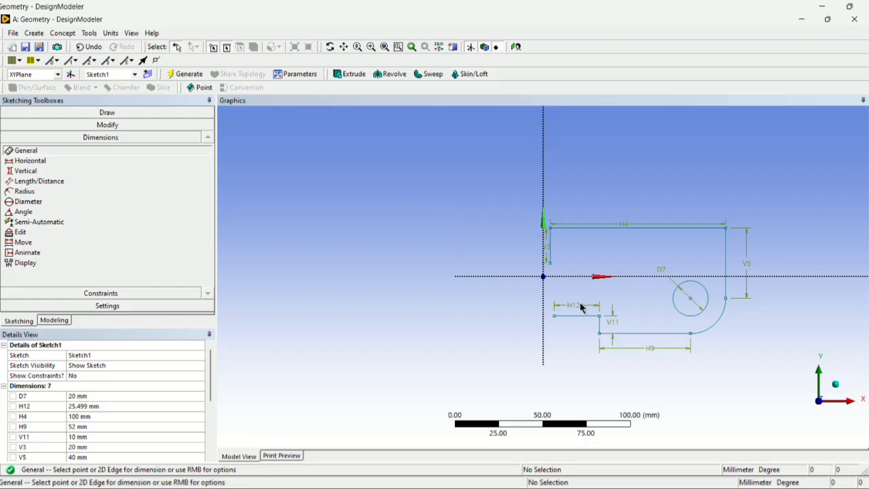
pyautogui.click(119, 406)
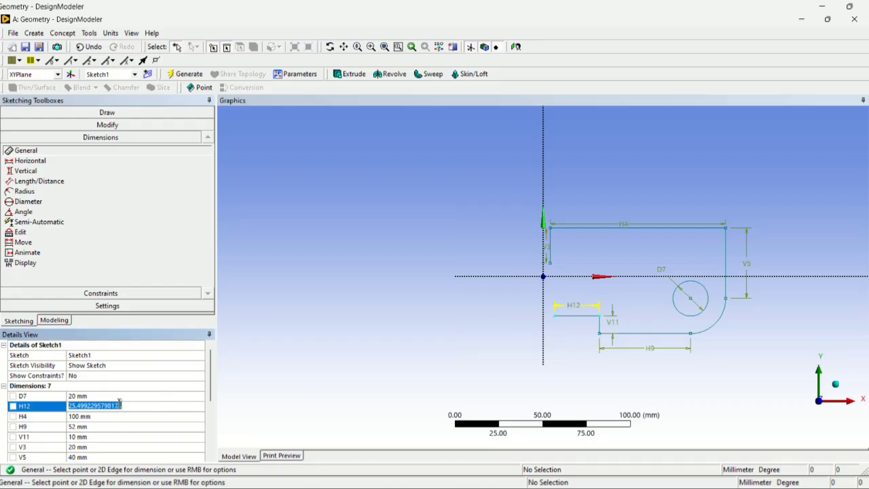
pyautogui.write('32')
pyautogui.press('Return')
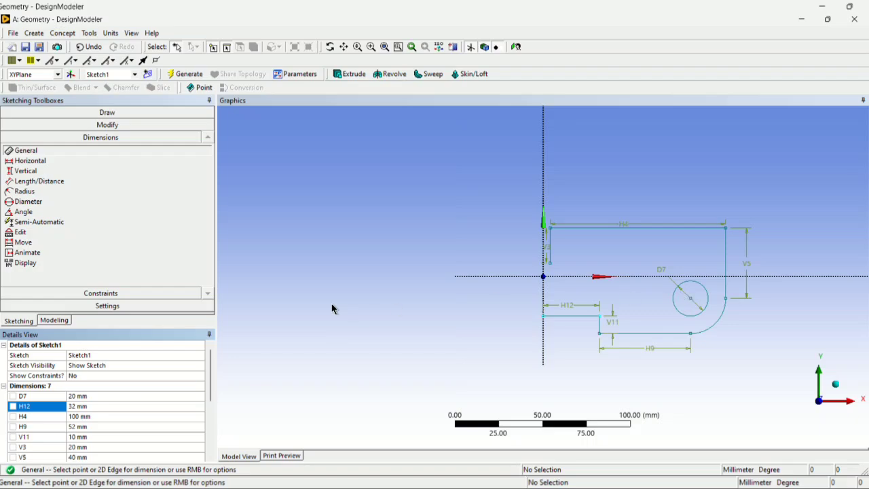
# Consult the reference drawing and sketch a vertical line about 11 mm long downward from the left end of the 32 mm notch line.
pyautogui.hotkey('alt', 'Tab')
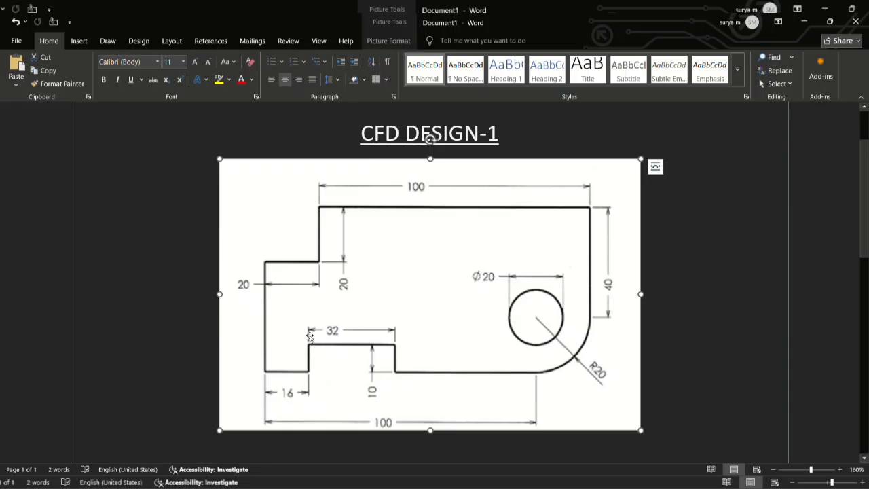
pyautogui.hotkey('alt', 'Tab')
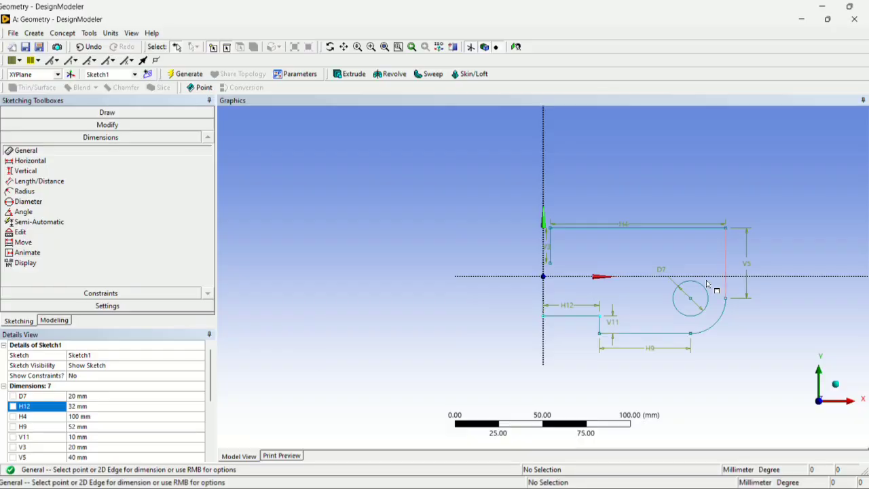
pyautogui.click(80, 113)
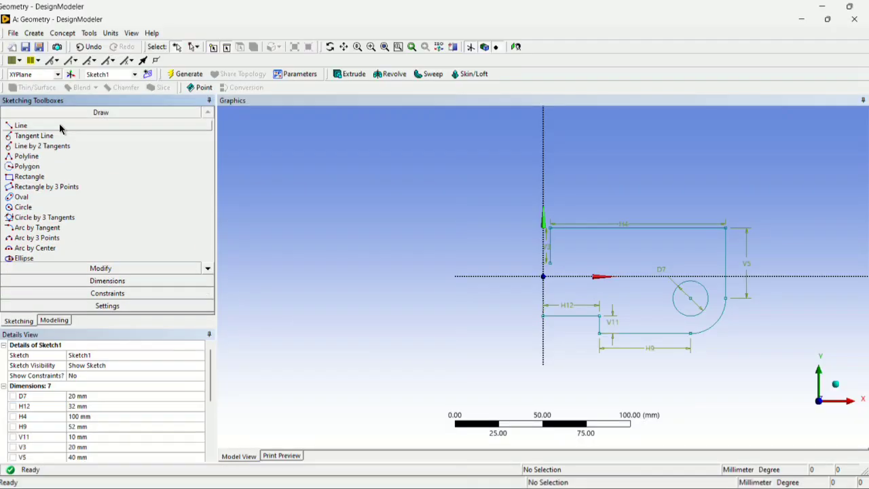
pyautogui.click(59, 127)
pyautogui.click(543, 313)
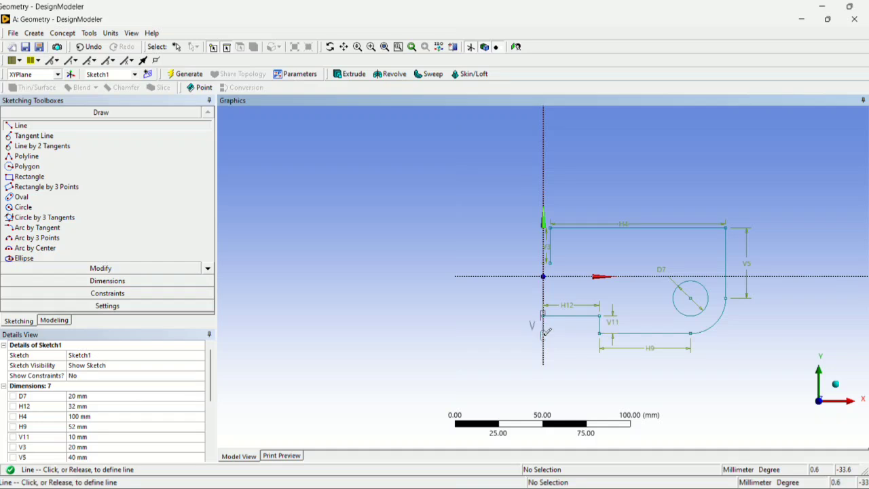
pyautogui.click(545, 333)
# Dimension the vertical line on the left side of the notch and set its length to 16 mm.
pyautogui.click(184, 282)
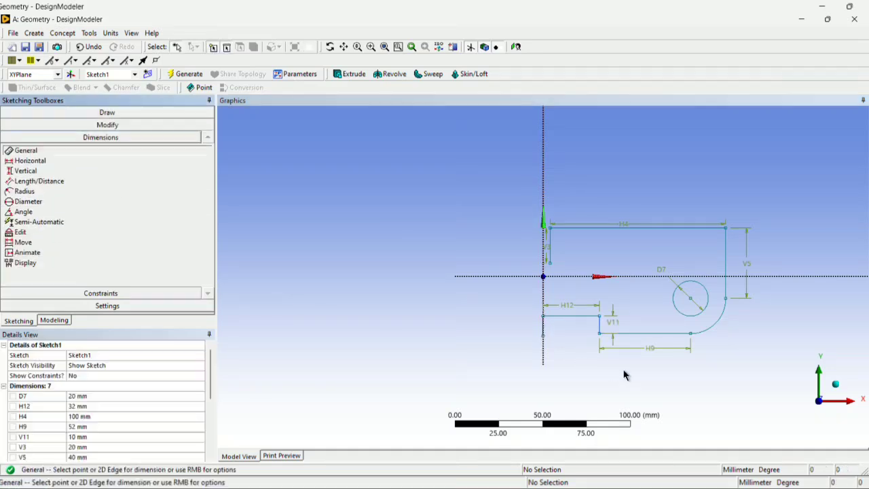
pyautogui.click(545, 328)
pyautogui.click(563, 331)
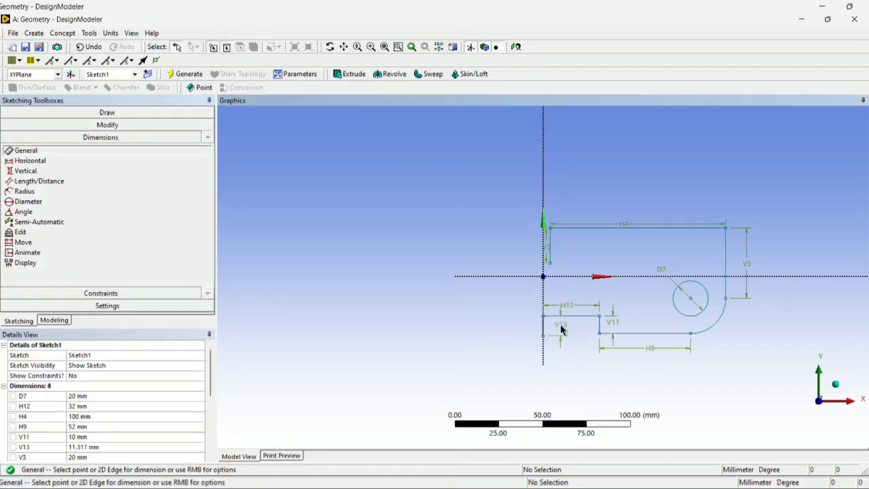
pyautogui.click(97, 447)
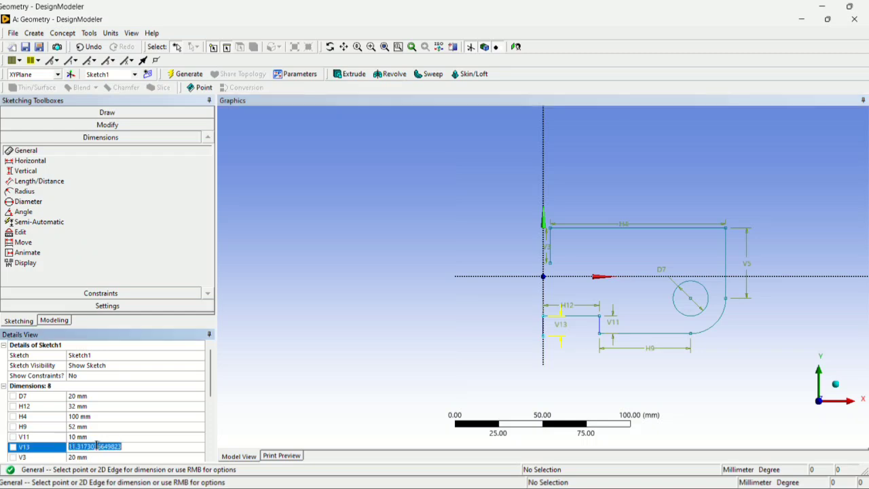
pyautogui.write('16')
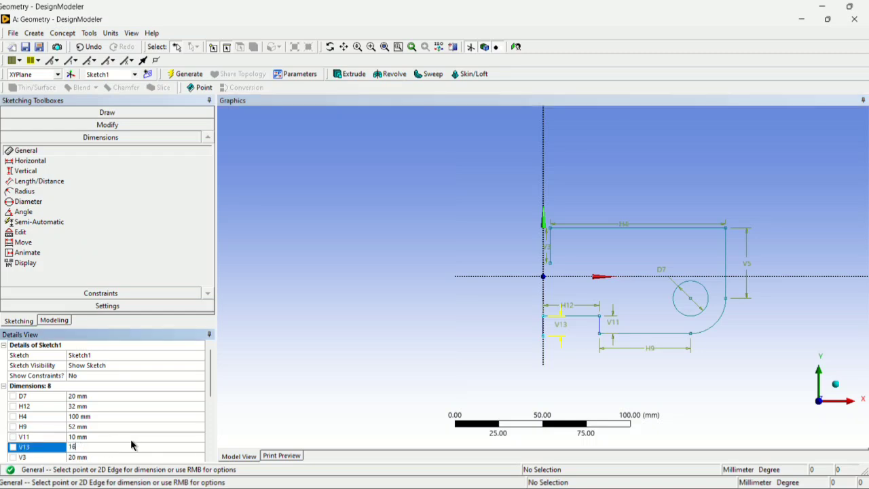
# Check the notch depth in the reference drawing and correct the left notch line's length to 10 mm.
pyautogui.hotkey('alt', 'Tab')
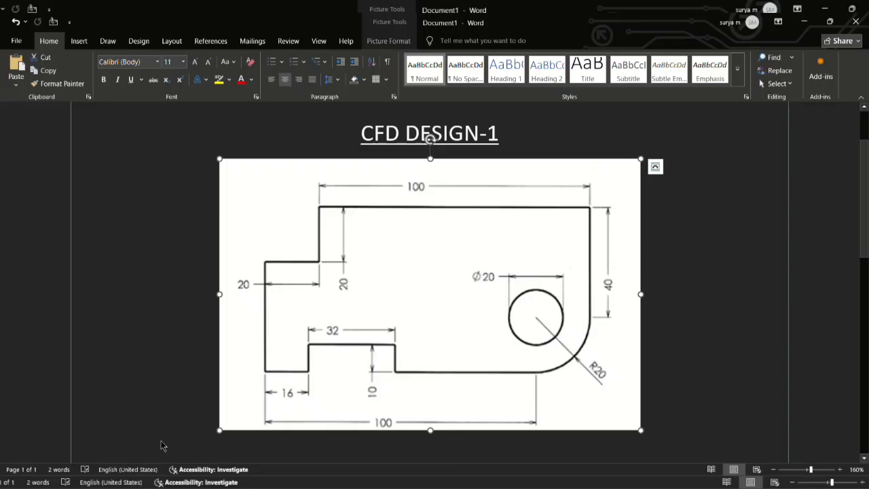
pyautogui.hotkey('alt', 'Tab')
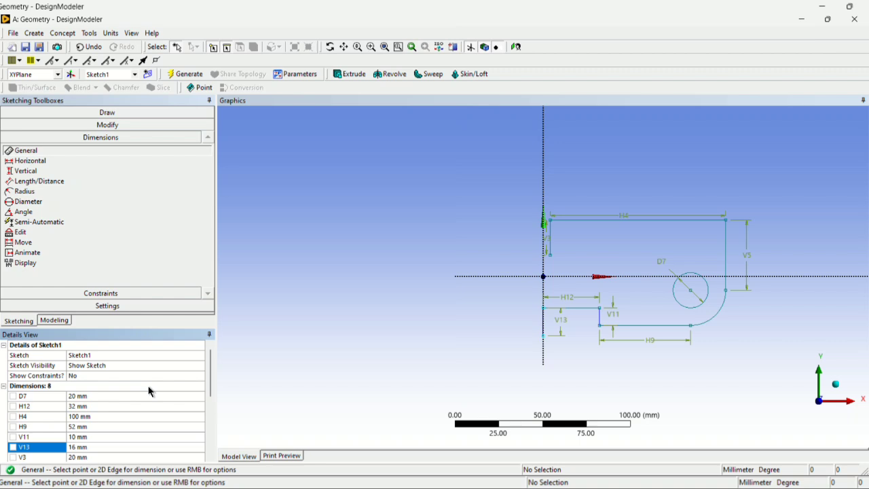
pyautogui.click(110, 448)
pyautogui.write('10')
pyautogui.press('Return')
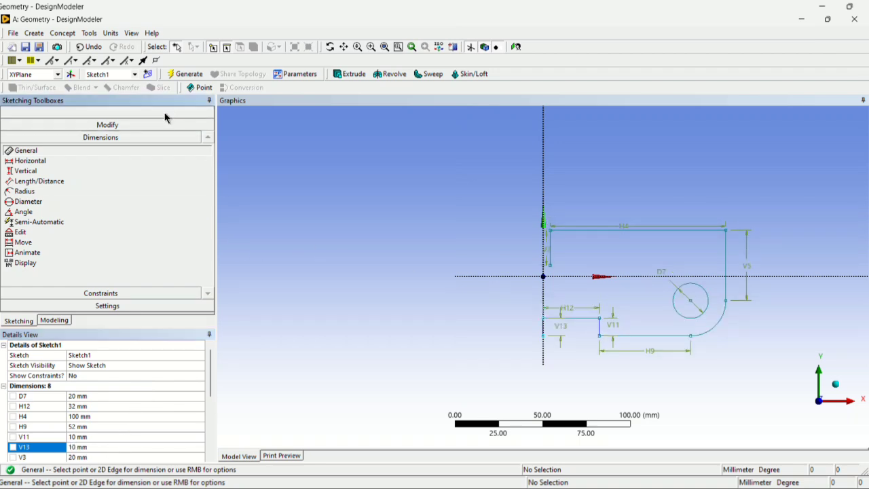
# Sketch a horizontal line about 20 mm long leftward from the lower endpoint of the left notch line.
pyautogui.click(167, 113)
pyautogui.click(21, 126)
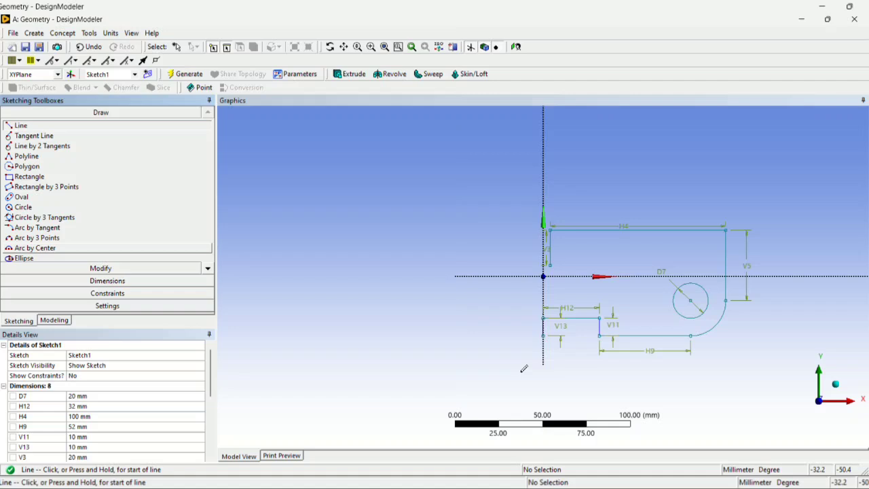
pyautogui.click(543, 335)
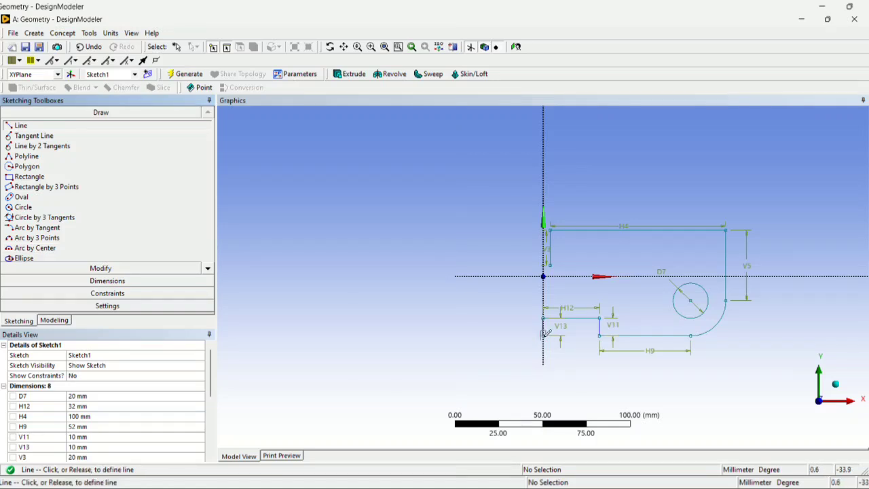
pyautogui.click(507, 335)
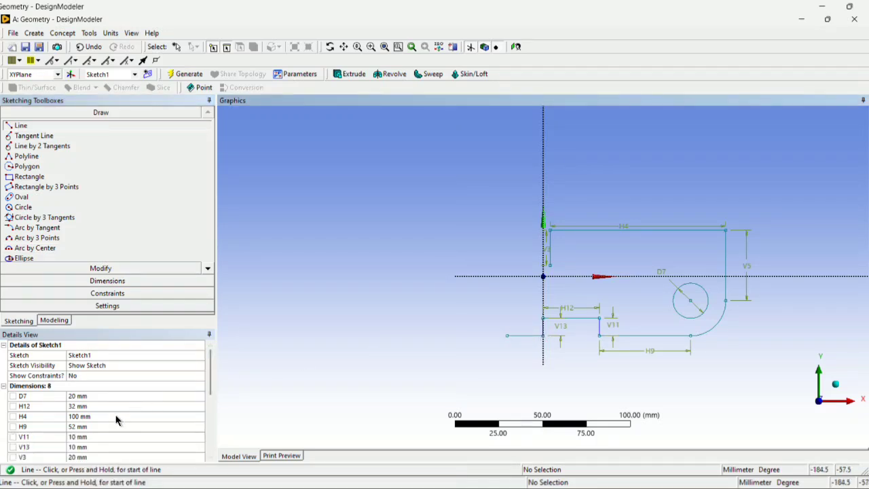
# Dimension the bottom horizontal line left of the notch, set its length to 16 mm and compare it with the reference drawing.
pyautogui.scroll(-3, 117, 406)
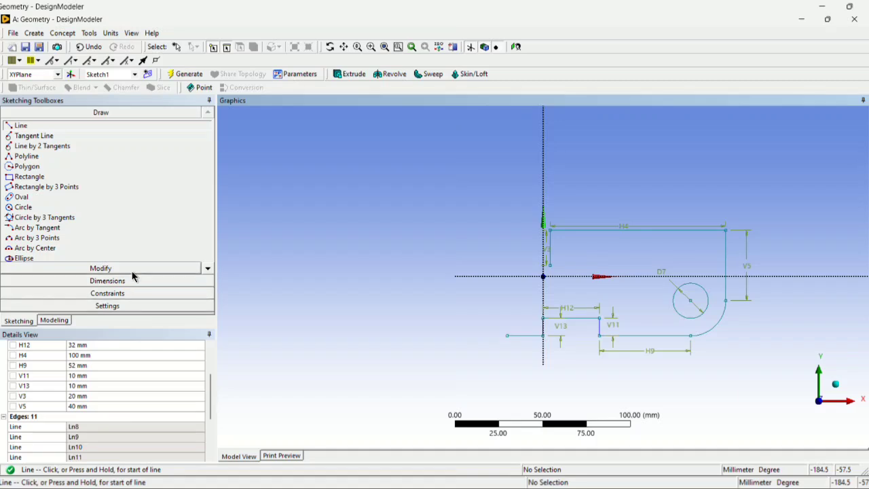
pyautogui.click(108, 280)
pyautogui.click(522, 336)
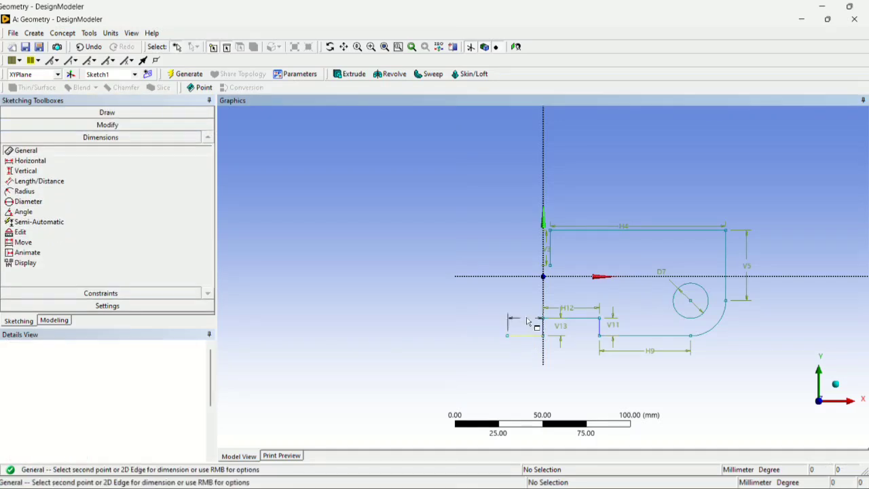
pyautogui.click(527, 318)
pyautogui.click(128, 407)
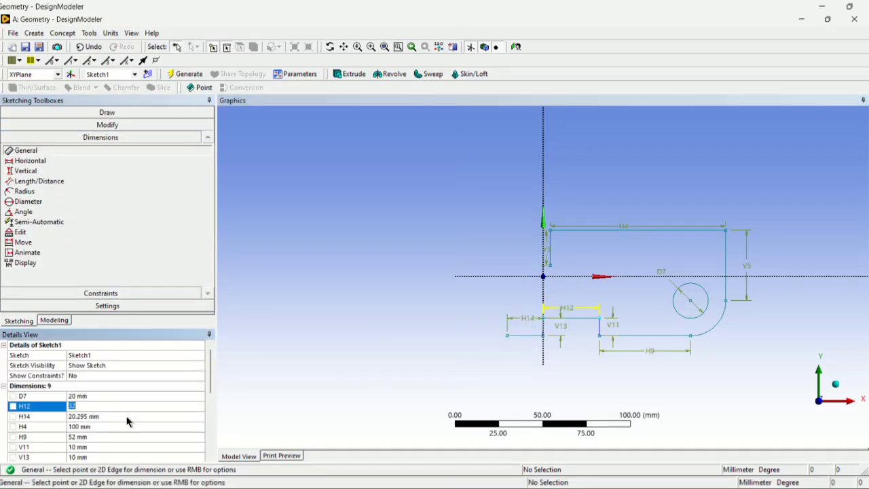
pyautogui.click(127, 426)
pyautogui.click(126, 416)
pyautogui.write('16')
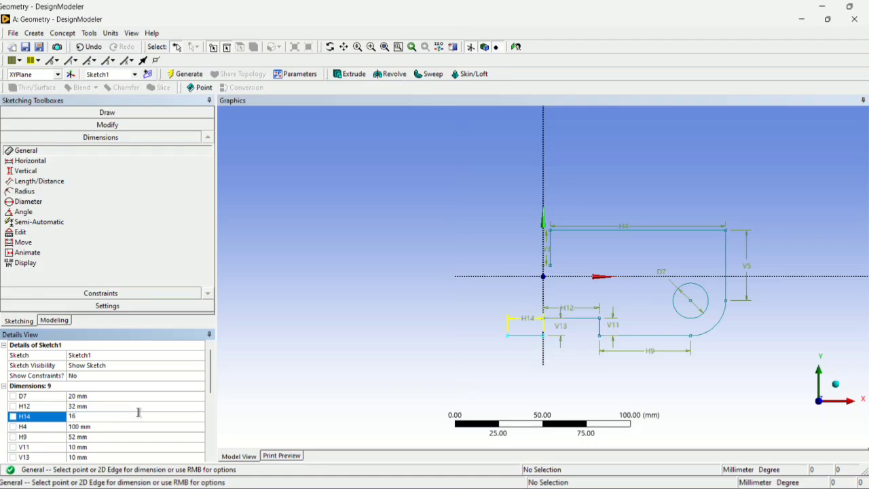
pyautogui.hotkey('alt', 'Tab')
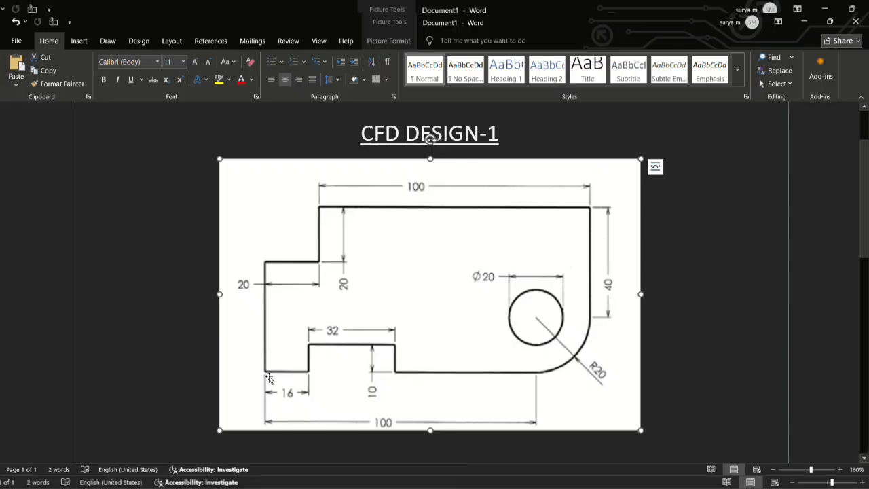
pyautogui.hotkey('alt', 'Tab')
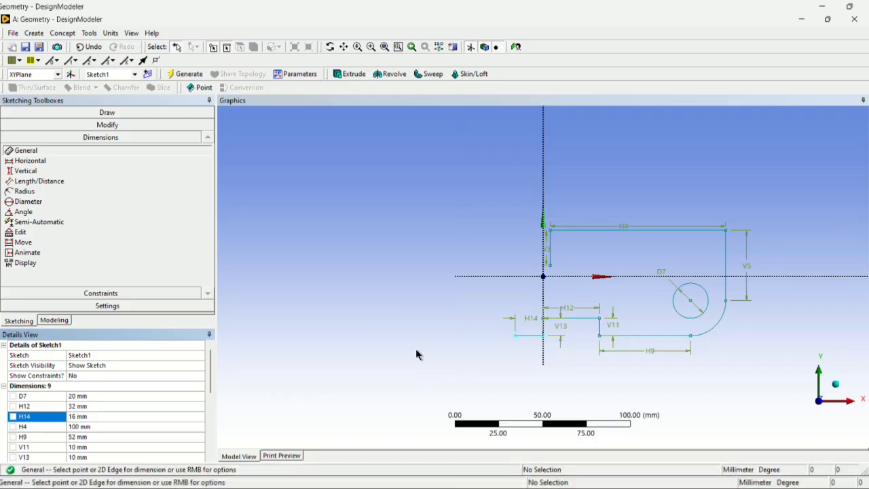
pyautogui.click(400, 314)
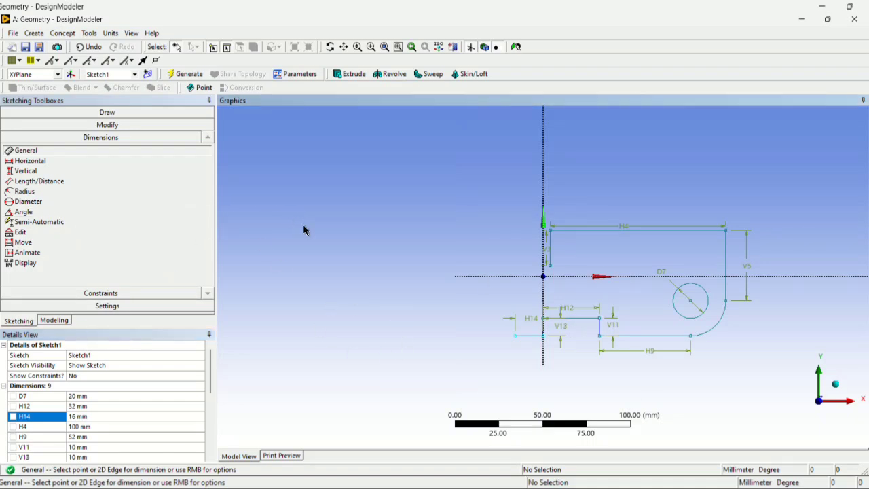
# Try sketching a vertical line about 23 mm long upward near the left end of the 16 mm bottom line and undo it.
pyautogui.hotkey('alt', 'Tab')
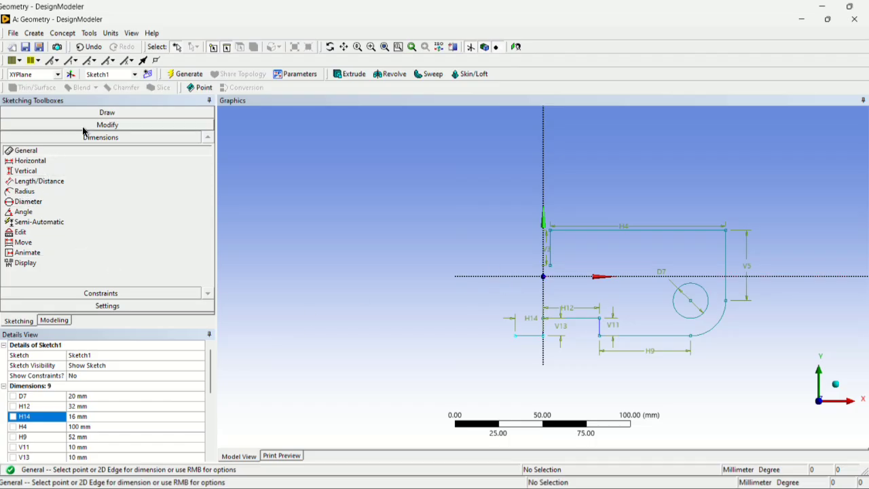
pyautogui.click(72, 113)
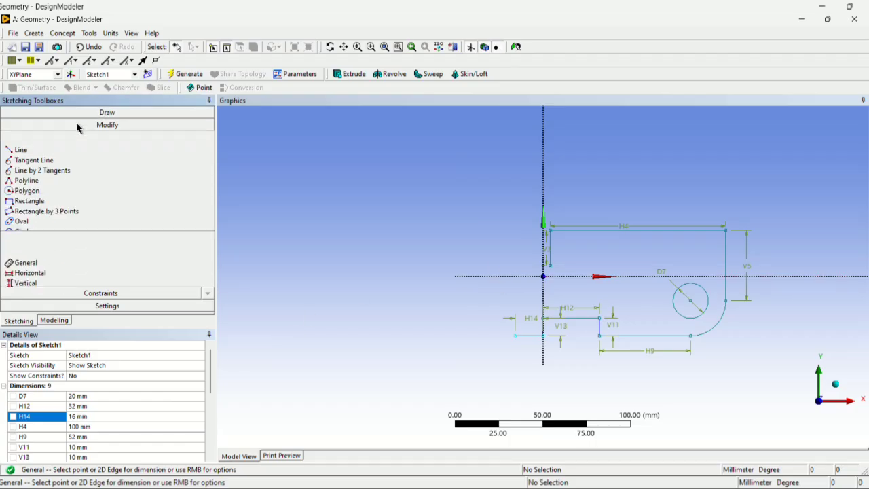
pyautogui.click(20, 125)
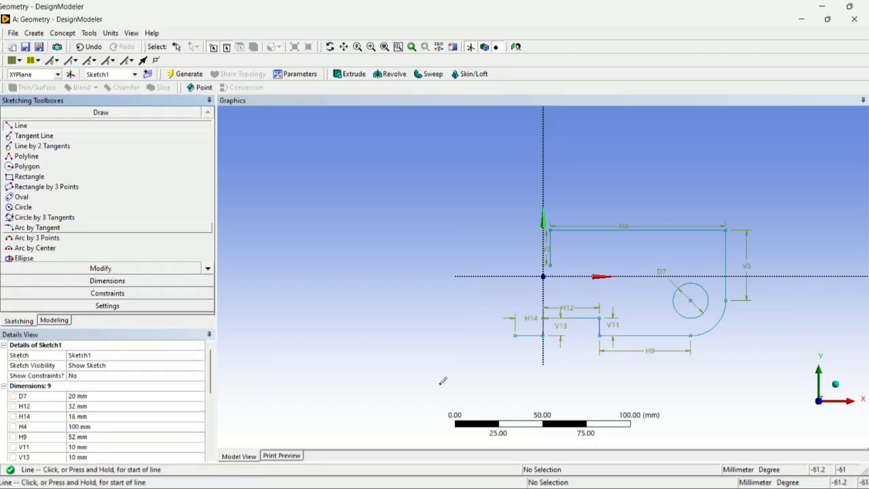
pyautogui.click(514, 335)
pyautogui.click(513, 295)
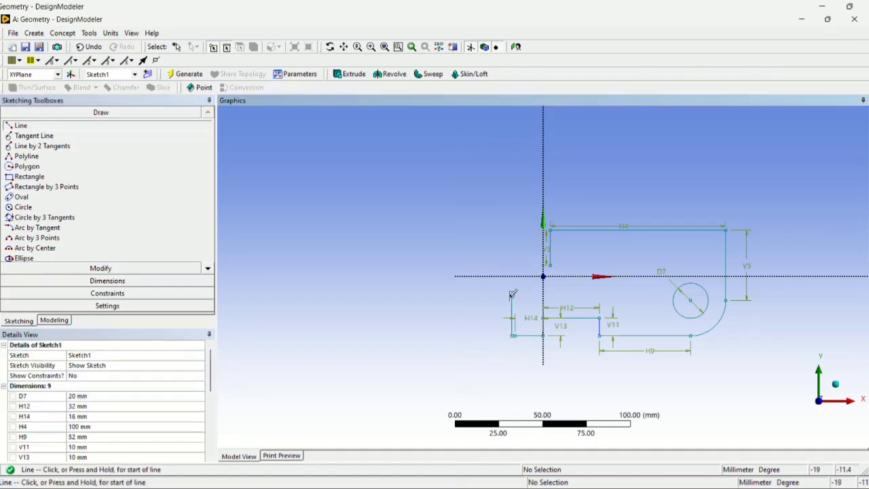
pyautogui.hotkey('ctrl', 'z')
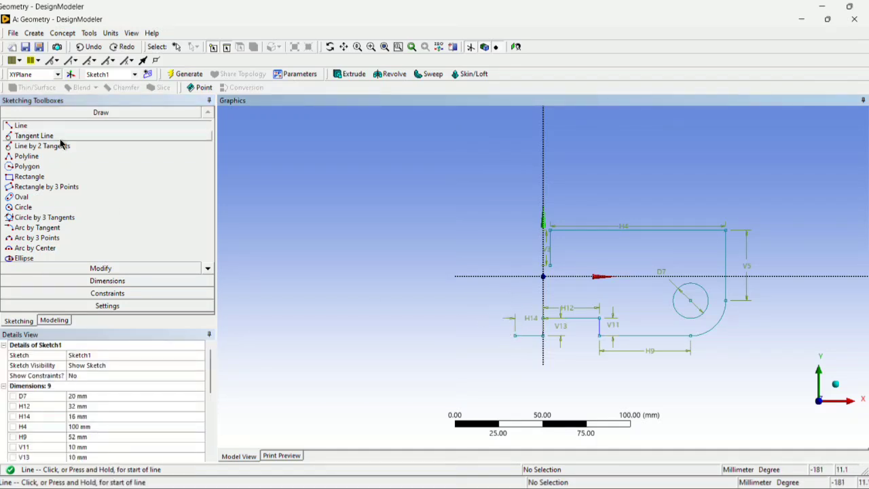
# Sketch a vertical line upward from the left end of the 16 mm bottom line and dimension its length as 40 mm.
pyautogui.click(515, 334)
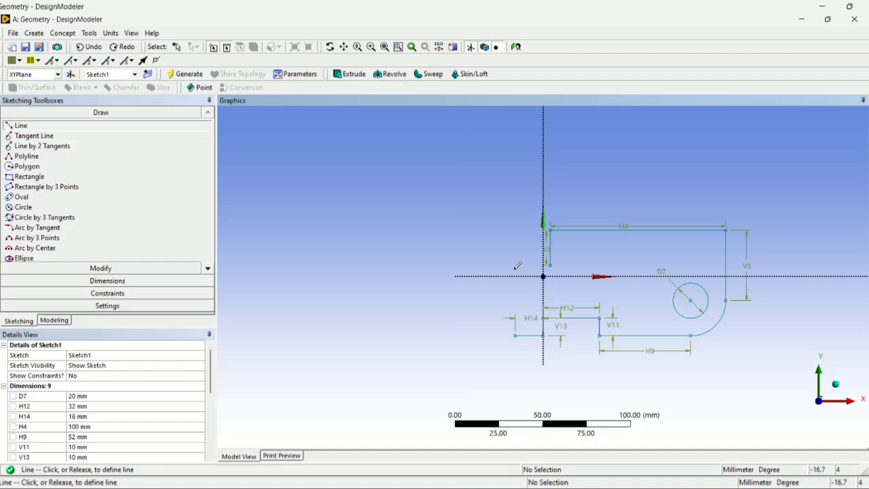
pyautogui.click(516, 269)
pyautogui.click(95, 280)
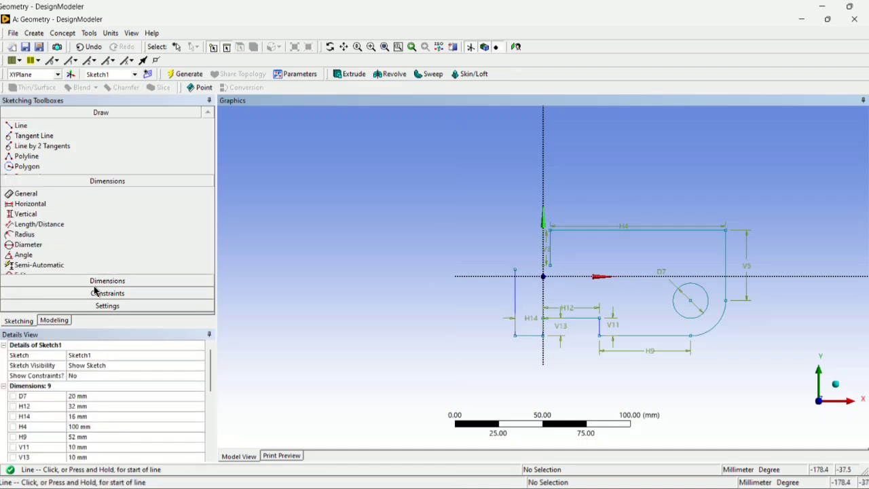
pyautogui.click(515, 314)
pyautogui.click(491, 307)
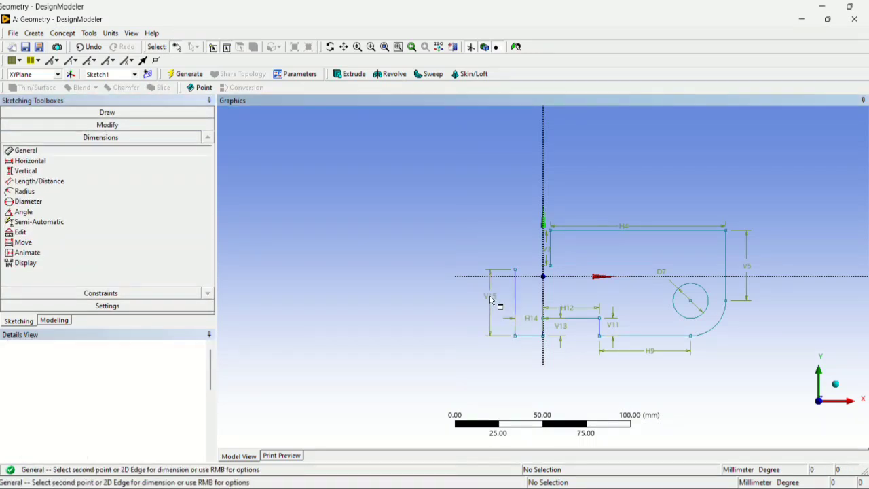
pyautogui.scroll(-1, 76, 406)
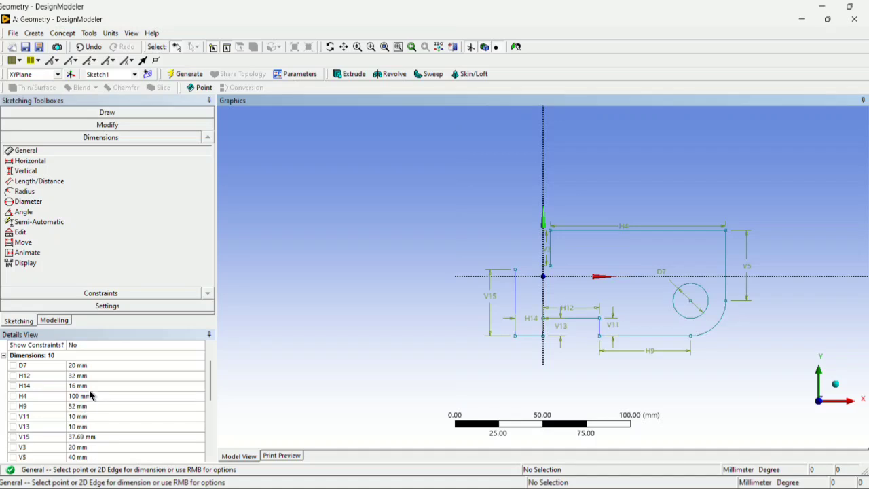
pyautogui.click(88, 437)
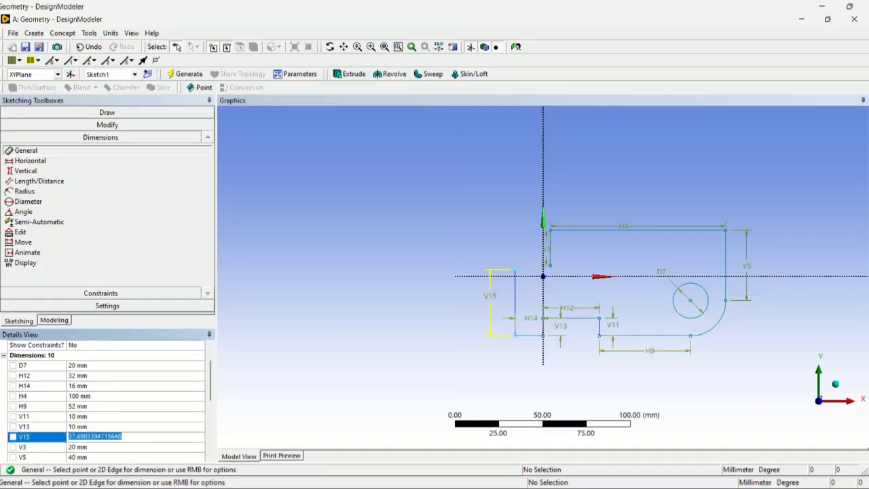
pyautogui.write('40')
pyautogui.press('Return')
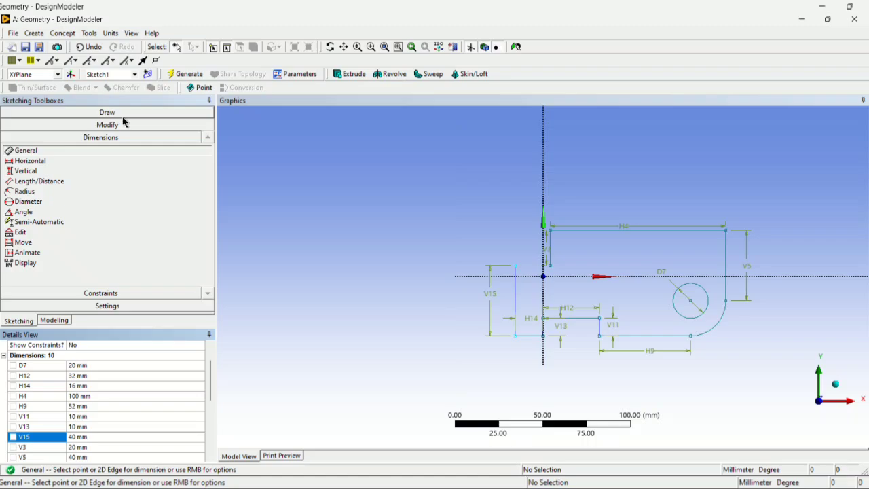
# Check the left step in the reference drawing and close the profile with a horizontal line between the two open vertical line ends.
pyautogui.hotkey('alt', 'Tab')
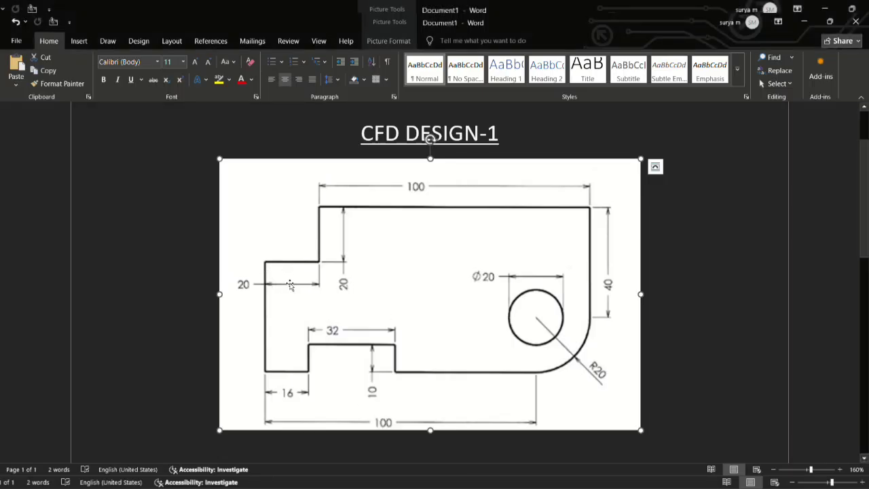
pyautogui.hotkey('alt', 'Tab')
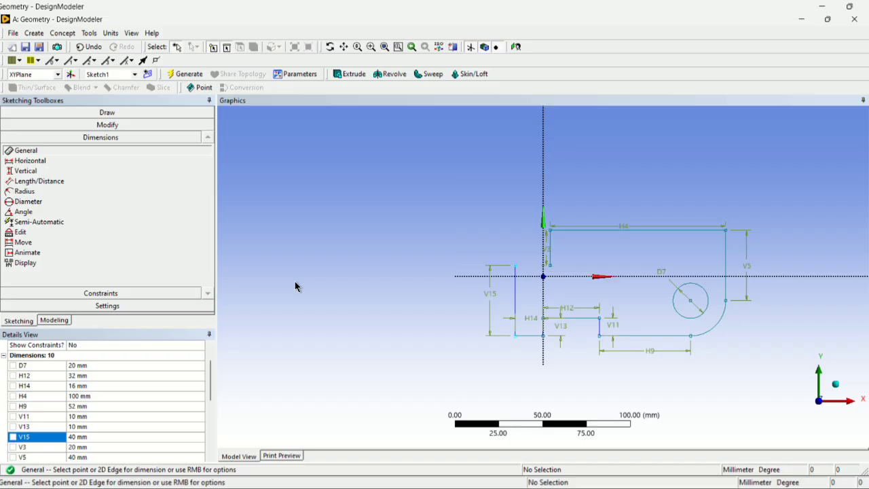
pyautogui.click(100, 112)
pyautogui.click(34, 126)
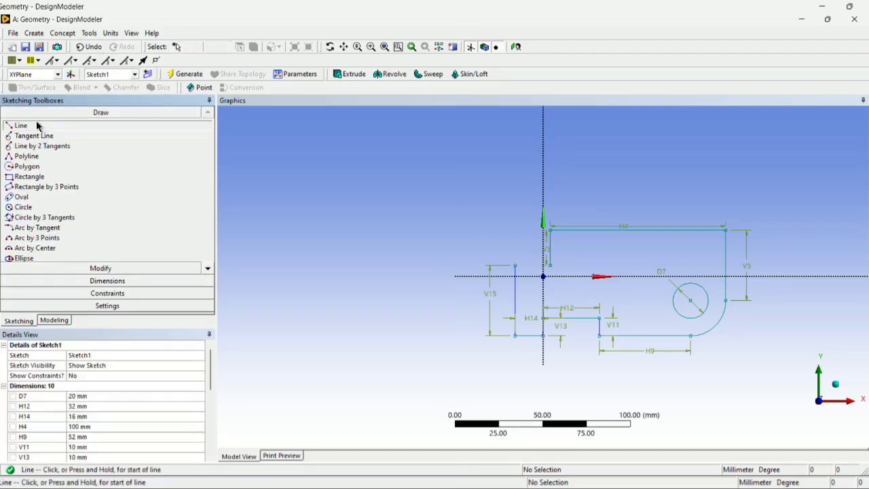
pyautogui.click(516, 264)
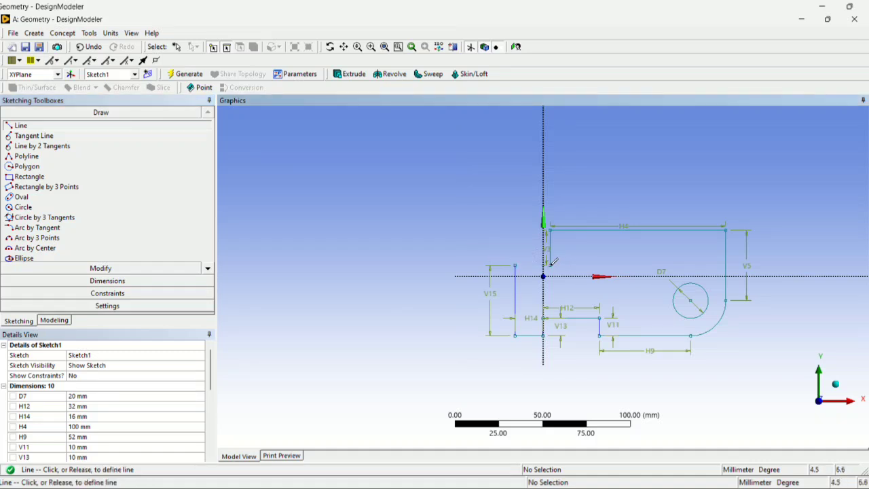
pyautogui.click(548, 265)
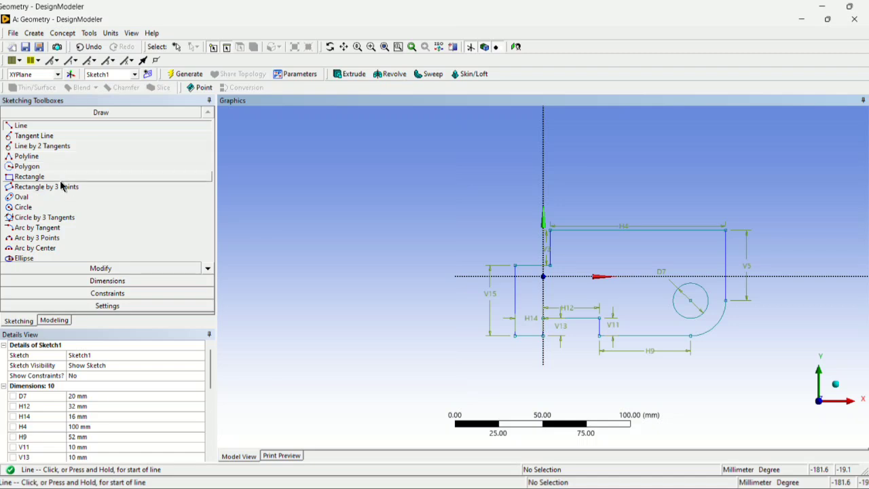
# Try dimensioning the left step's horizontal line, compare it with the reference drawing and undo the dimension.
pyautogui.click(102, 280)
pyautogui.click(534, 266)
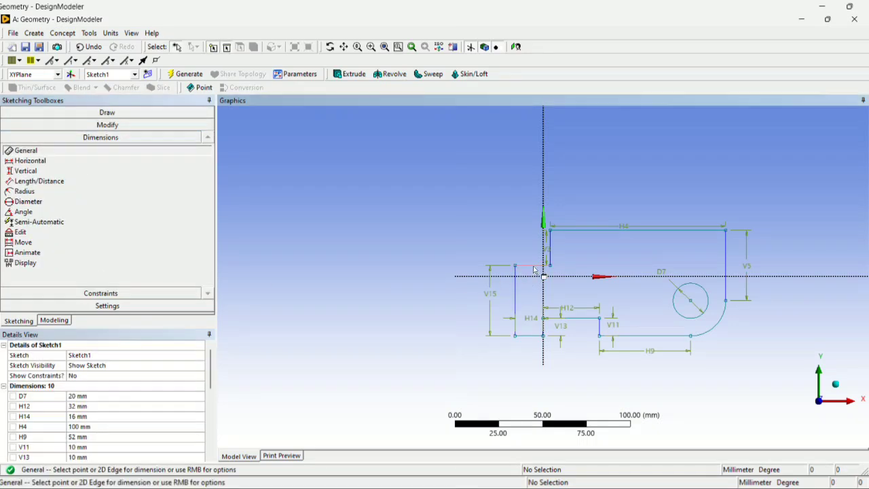
pyautogui.click(528, 293)
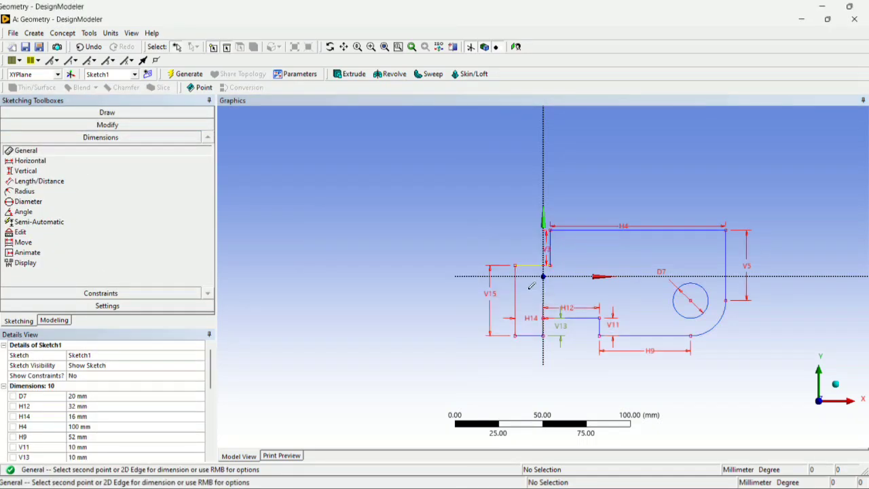
pyautogui.click(532, 264)
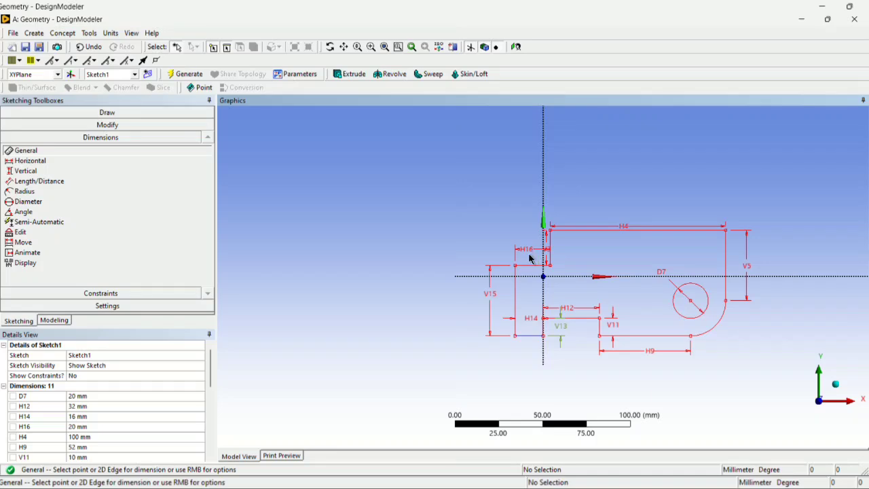
pyautogui.scroll(-1, 77, 379)
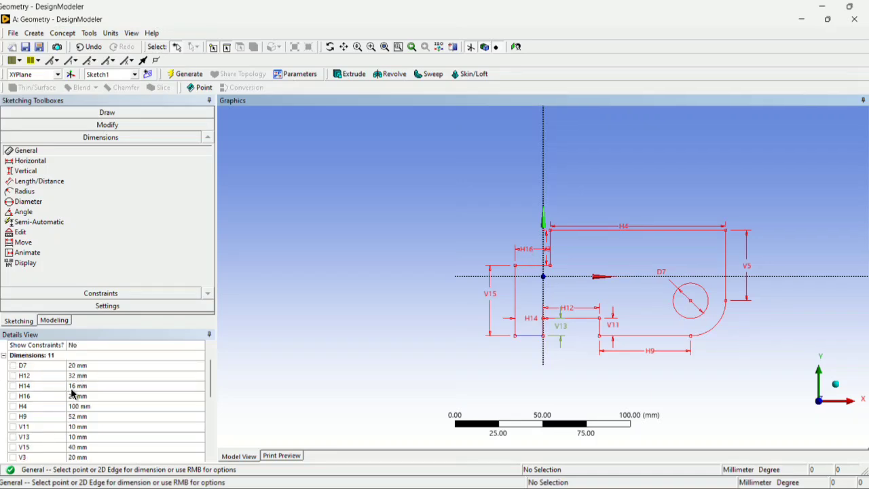
pyautogui.hotkey('alt', 'Tab')
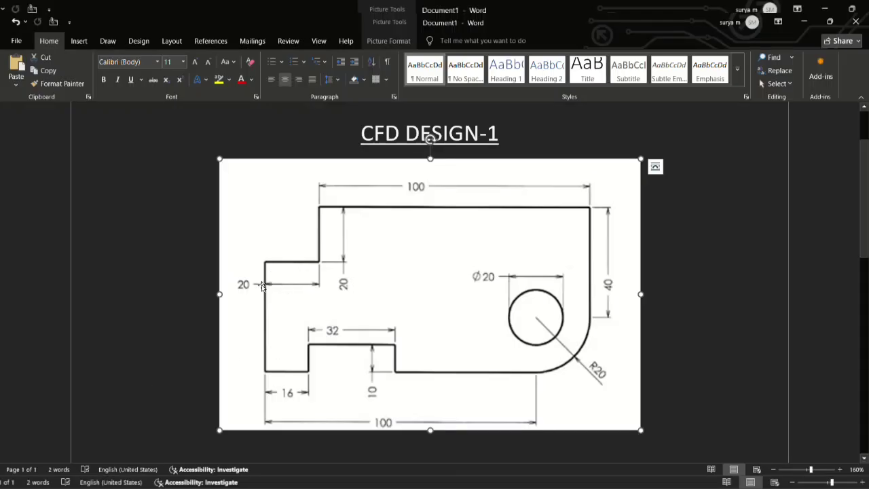
pyautogui.hotkey('alt', 'Tab')
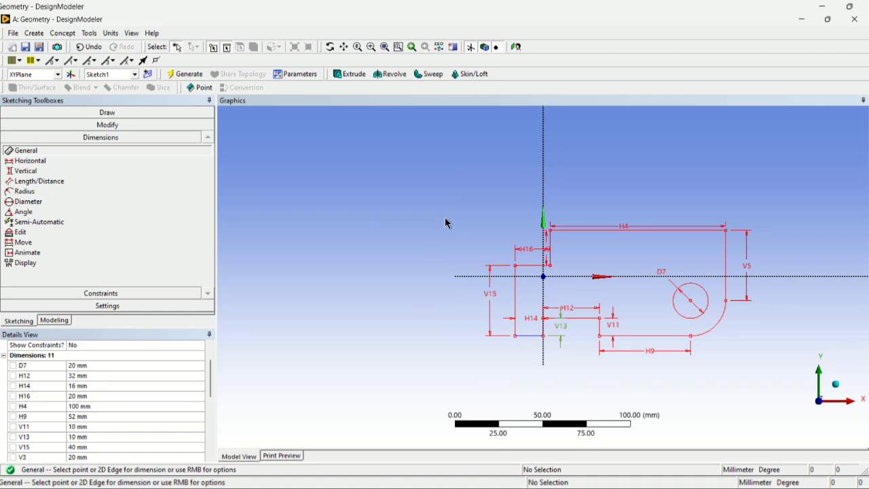
pyautogui.hotkey('ctrl', 'z')
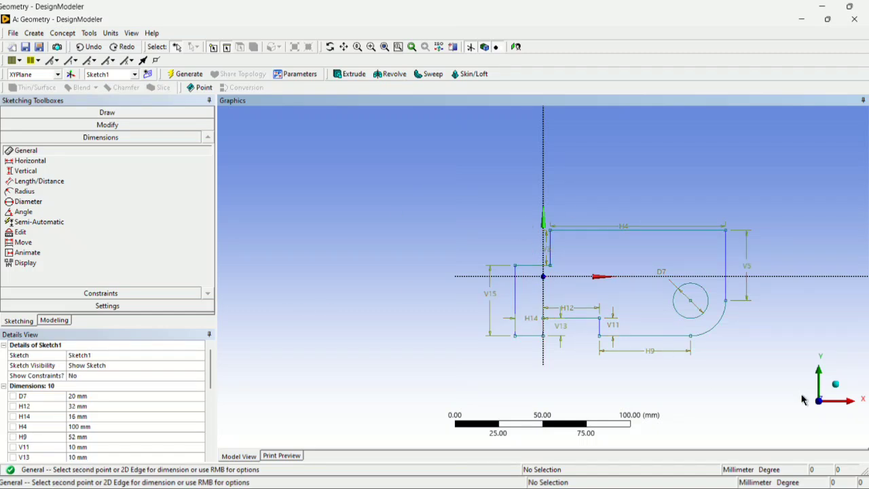
# Look at the XYPlane face-on in modeling mode and compare the closed sketch with the reference drawing.
pyautogui.click(54, 320)
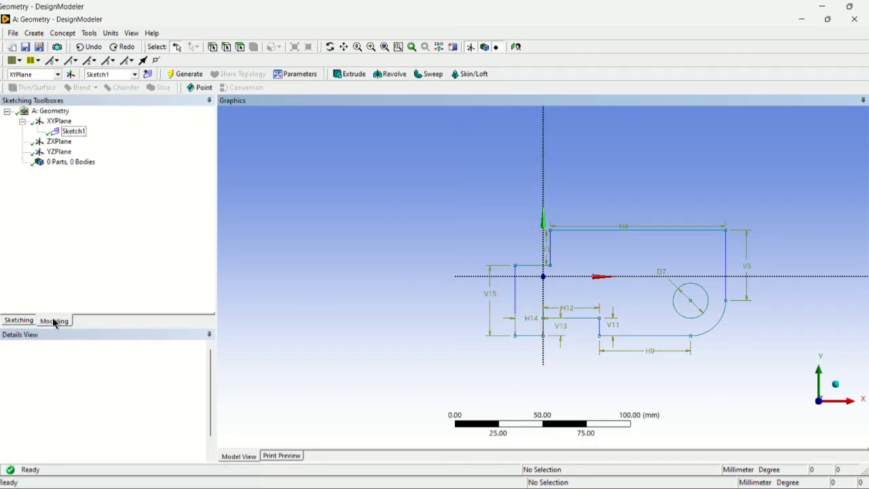
pyautogui.click(54, 122)
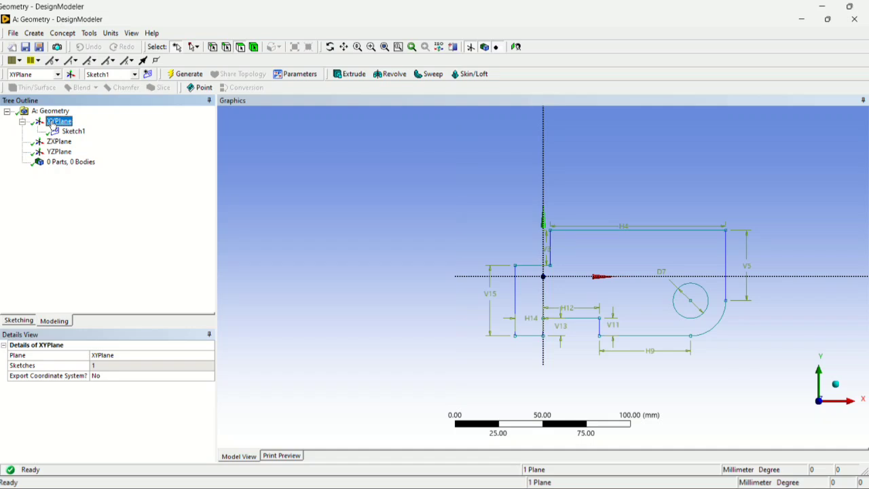
pyautogui.rightClick(53, 123)
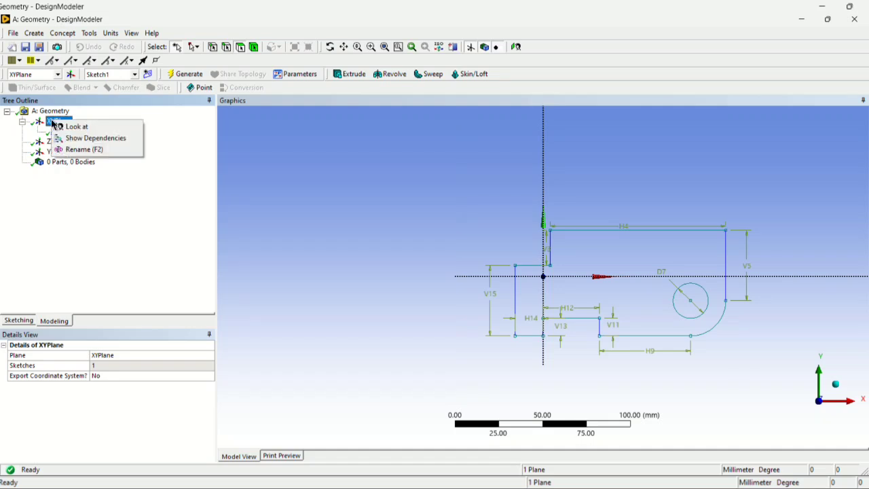
pyautogui.click(70, 127)
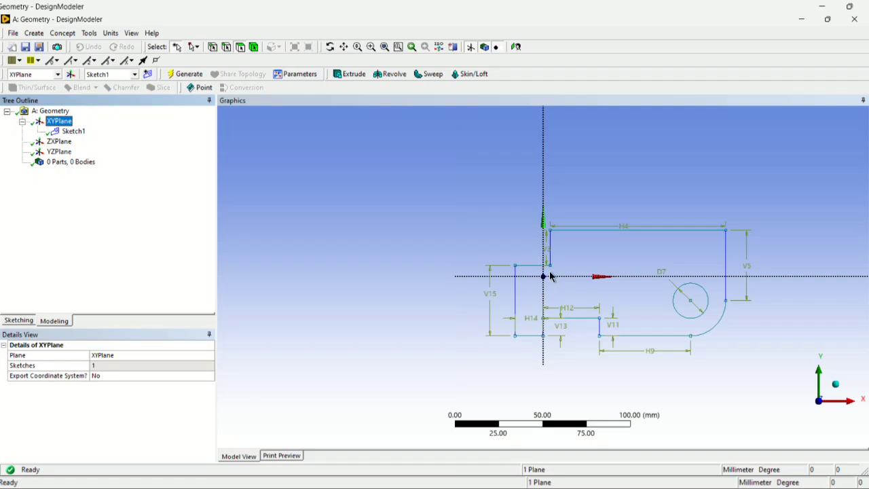
pyautogui.click(526, 484)
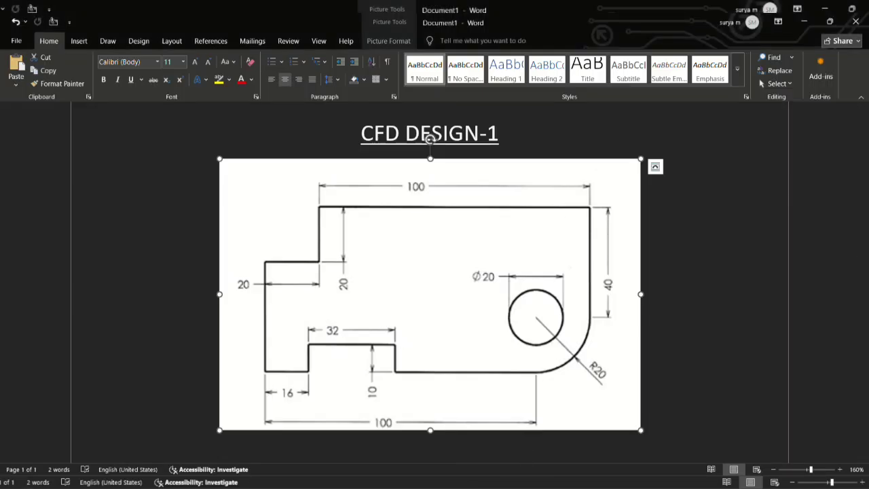
pyautogui.moveTo(635, 483)
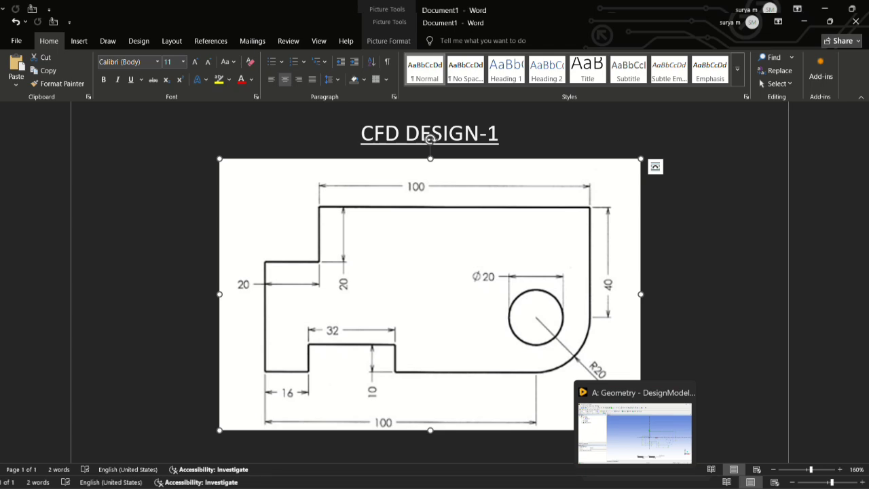
pyautogui.click(635, 484)
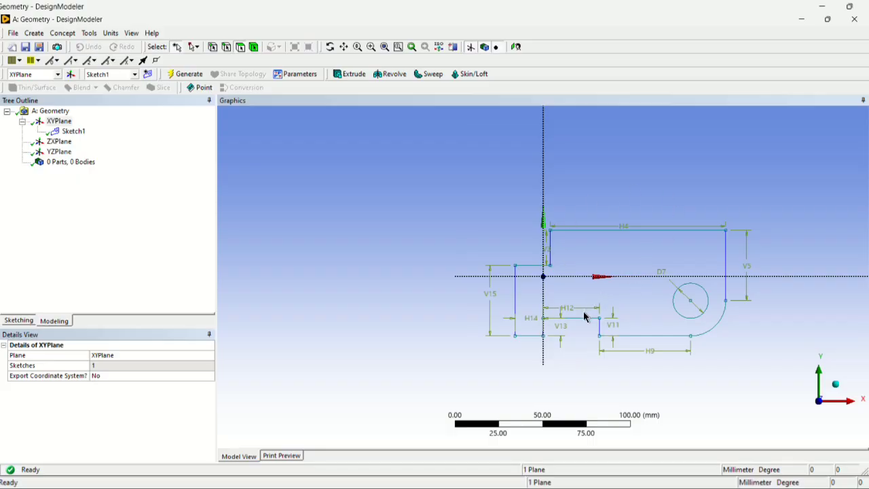
# Zoom in on the whole sketch profile with a box zoom and examine its outline and dimensions.
pyautogui.scroll(3, 584, 317)
pyautogui.scroll(1, 649, 311)
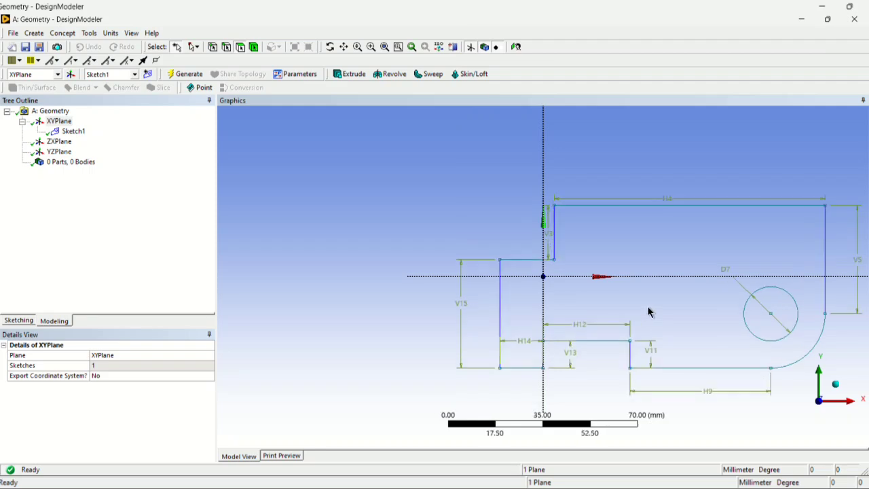
pyautogui.scroll(-2, 651, 314)
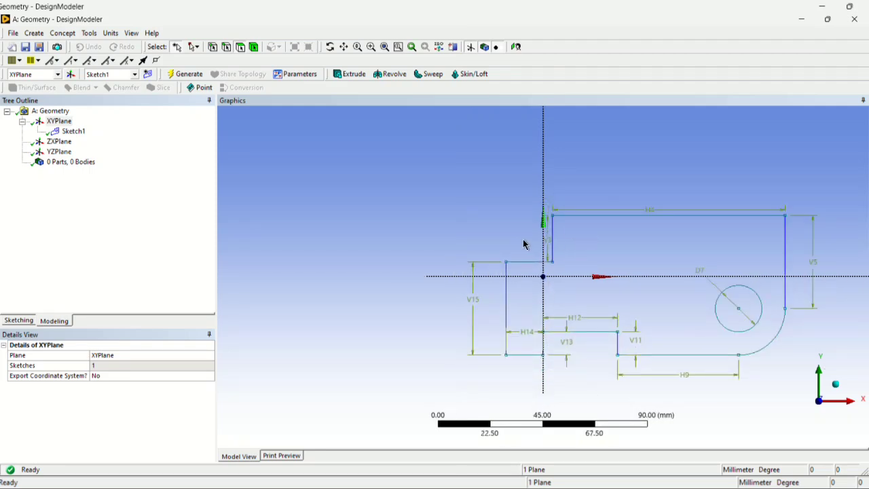
pyautogui.rightClick(591, 281)
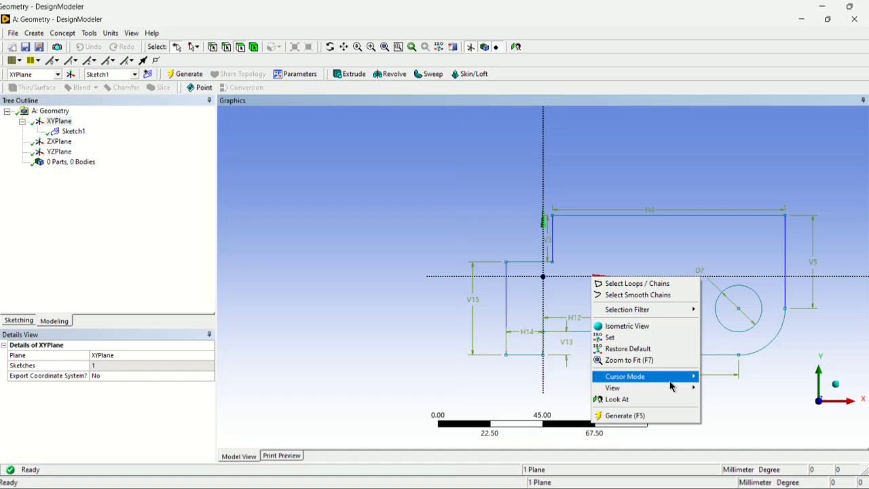
pyautogui.moveTo(673, 377)
pyautogui.click(728, 411)
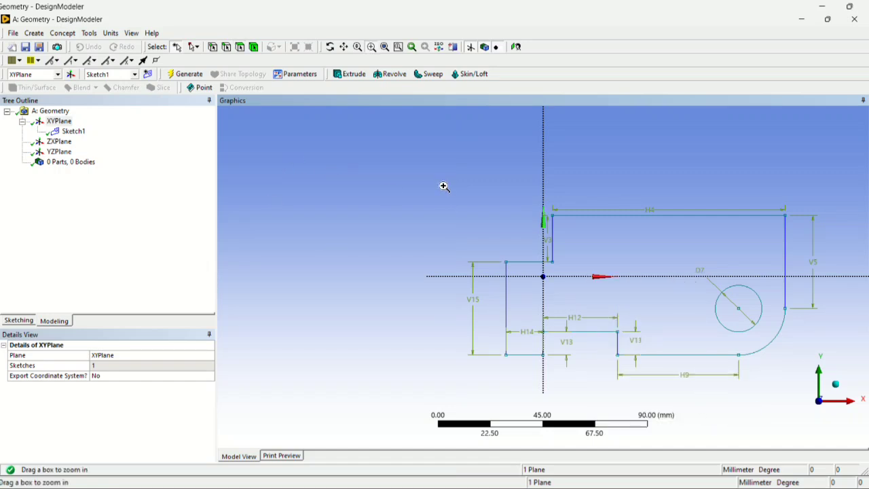
pyautogui.moveTo(442, 186); pyautogui.dragTo(842, 397)
pyautogui.scroll(-1, 589, 296)
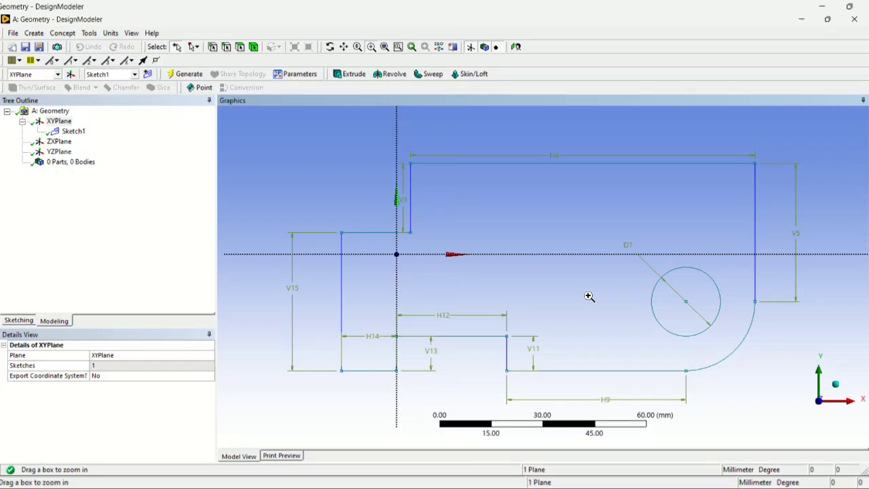
pyautogui.scroll(-1, 589, 296)
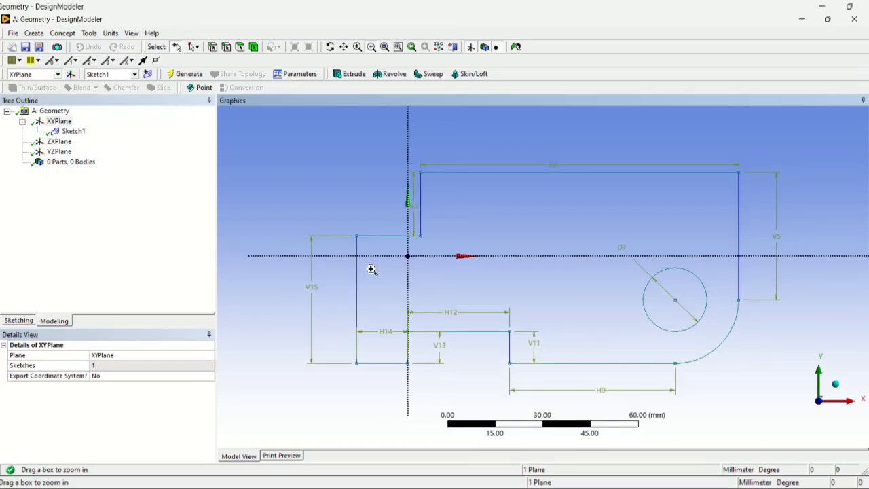
pyautogui.click(273, 201)
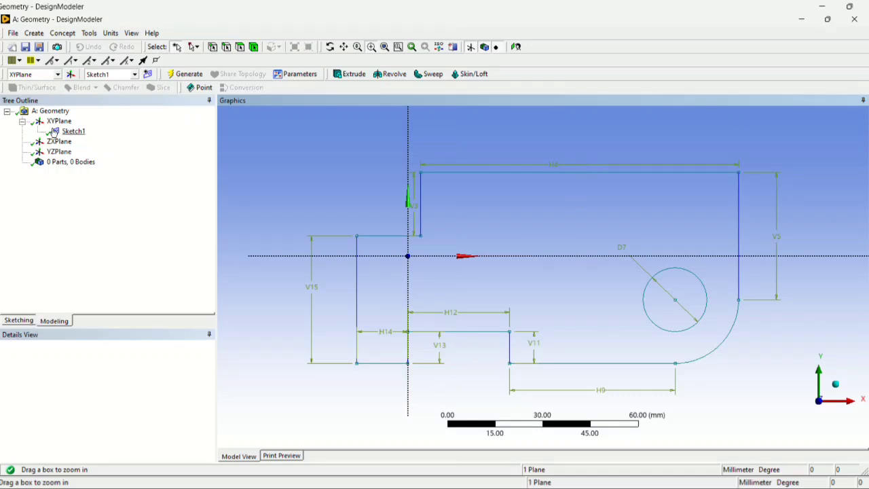
# Start a Surfaces From Sketches feature and assign Sketch1 with the closed profile and circle as its base object.
pyautogui.click(63, 34)
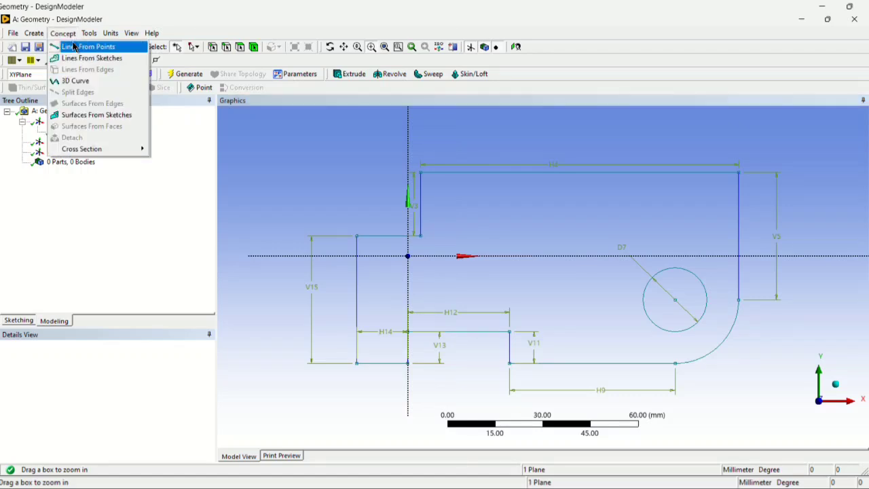
pyautogui.click(97, 115)
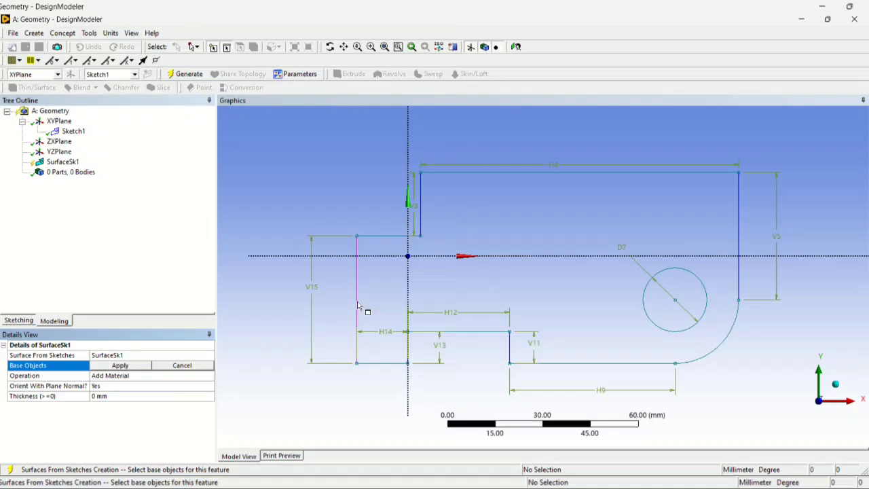
pyautogui.click(667, 330)
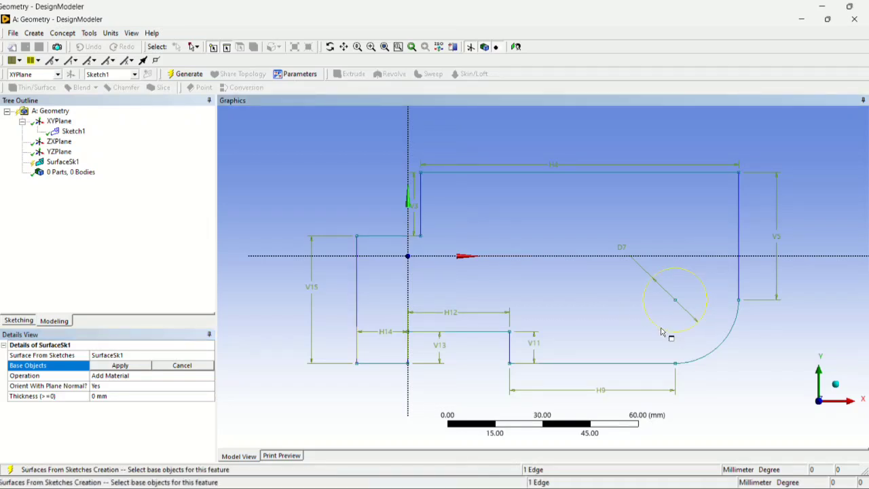
pyautogui.click(117, 366)
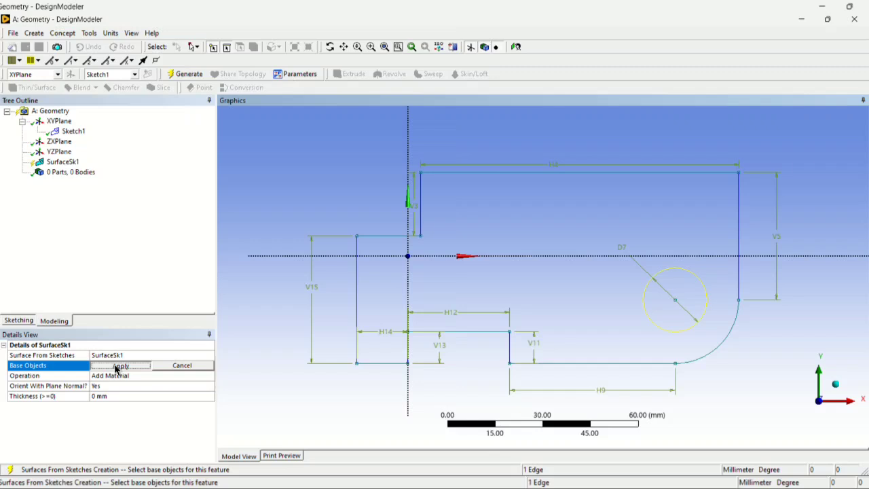
# Set the sketch surface's operation to Add Frozen, generate the surface body and check its whole outline.
pyautogui.click(184, 378)
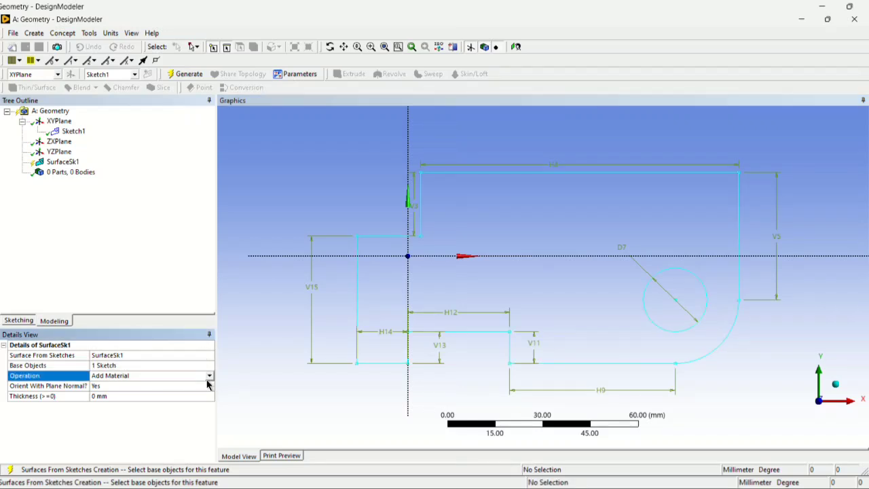
pyautogui.click(209, 377)
pyautogui.click(199, 385)
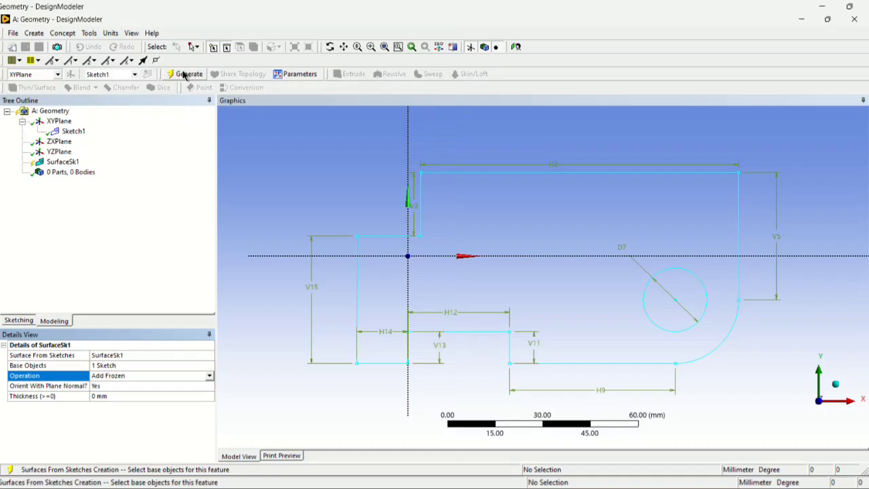
pyautogui.click(185, 74)
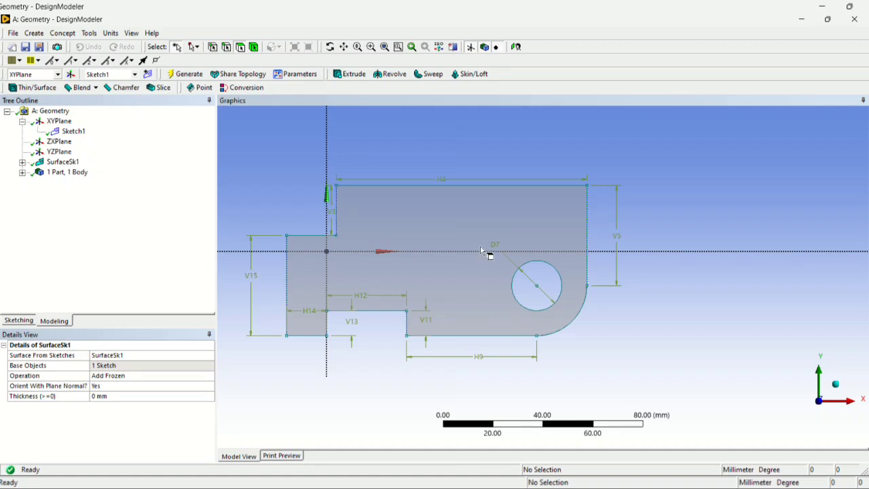
pyautogui.scroll(-2, 487, 252)
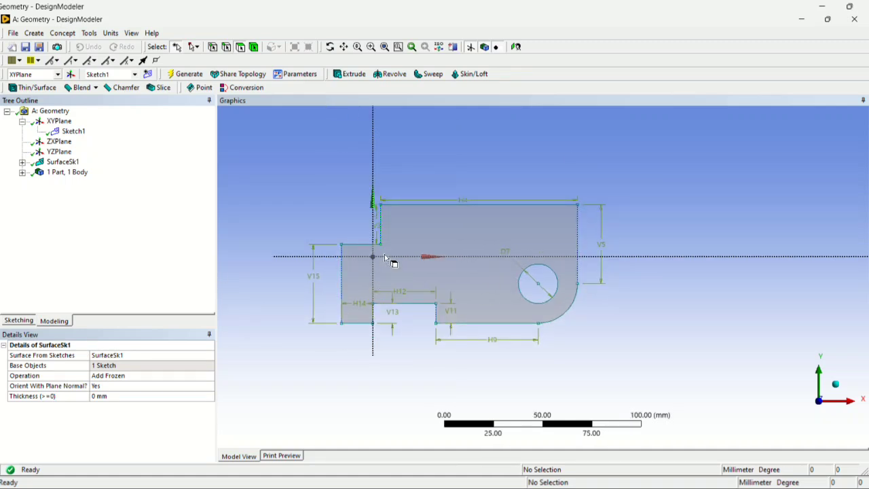
pyautogui.scroll(1, 393, 262)
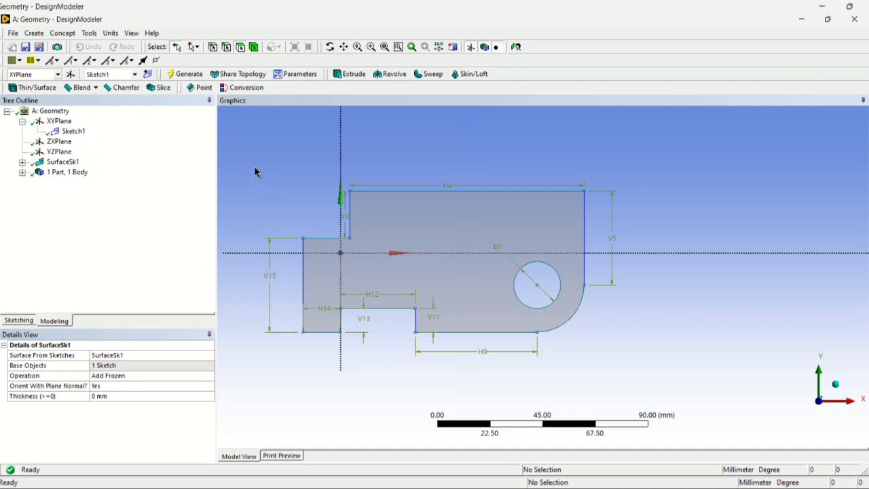